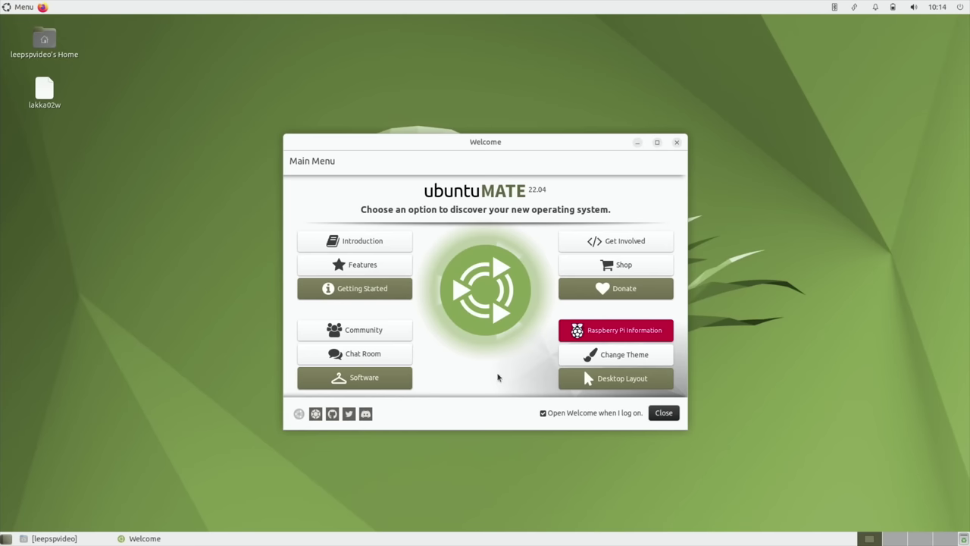
Read through the Introduction and Features pages of the Ubuntu MATE Welcome application
click(362, 242)
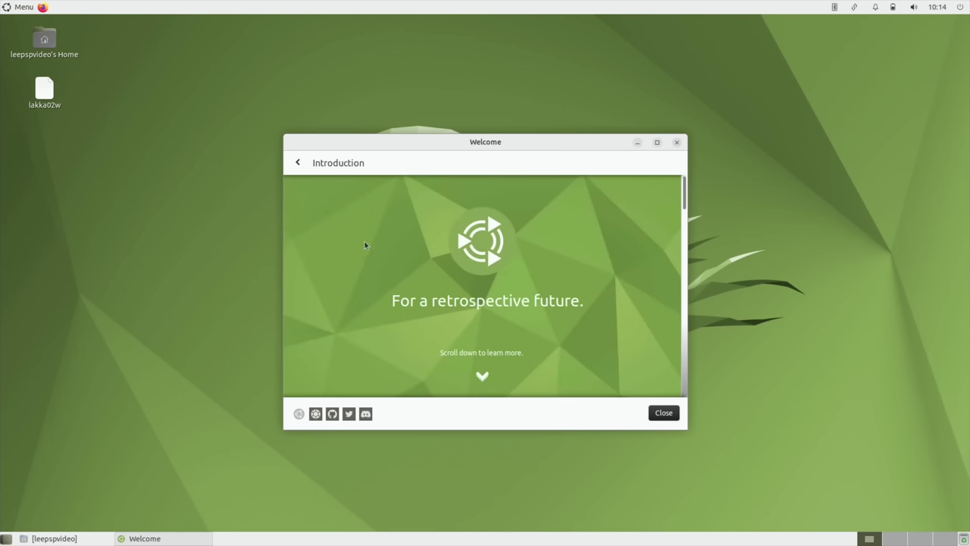
scroll(361, 241, down, 5)
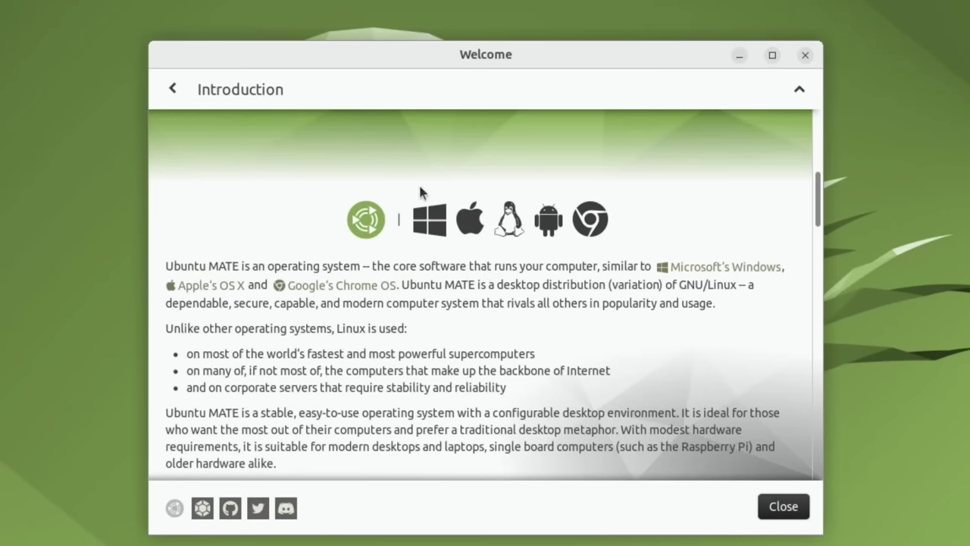
click(172, 90)
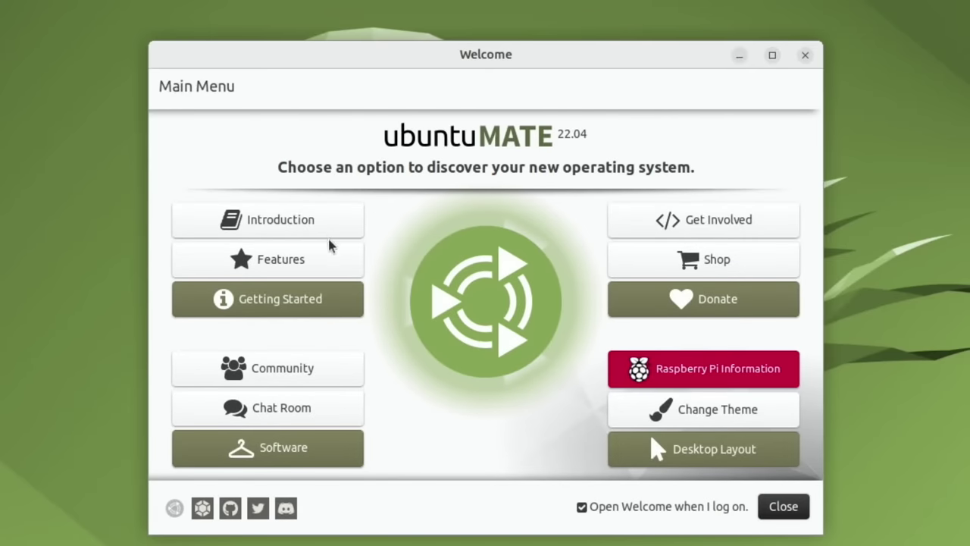
click(310, 262)
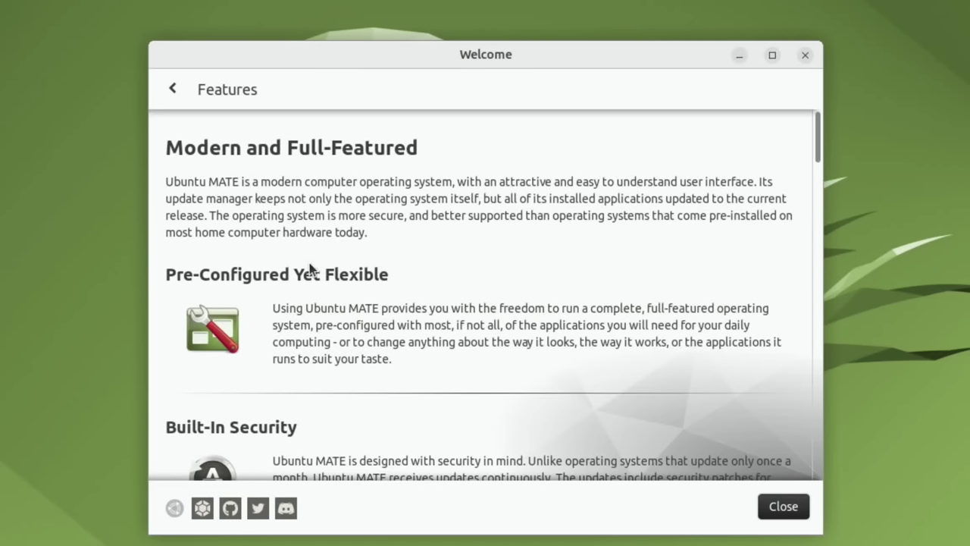
scroll(311, 267, down, 5)
scroll(309, 267, down, 9)
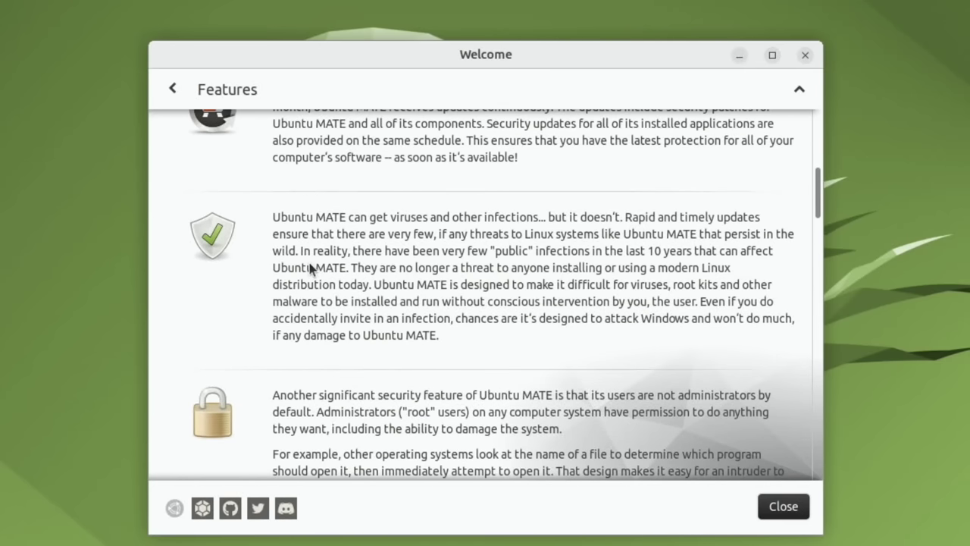
scroll(310, 267, down, 1)
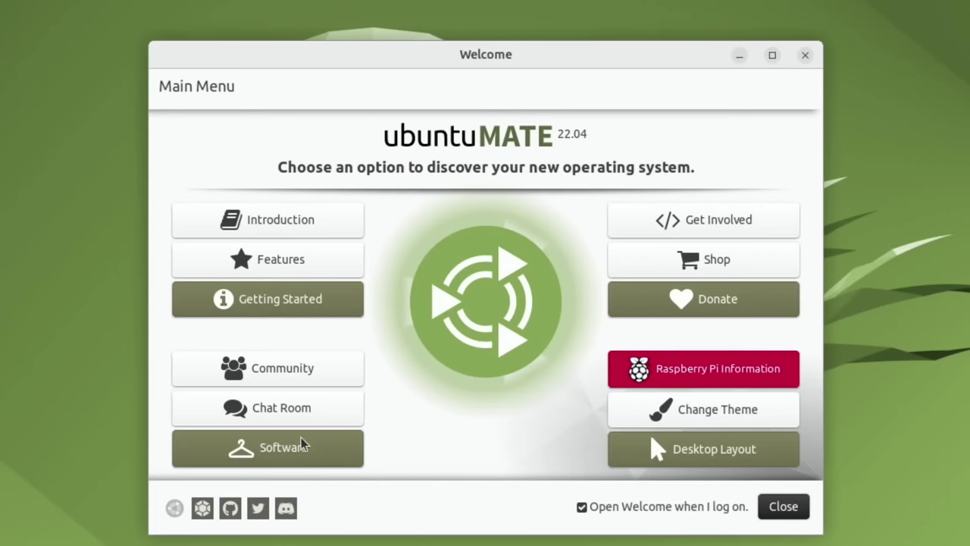
Browse the Education and Games categories of the Software Boutique and view the details of Chromium B.S.U
click(302, 446)
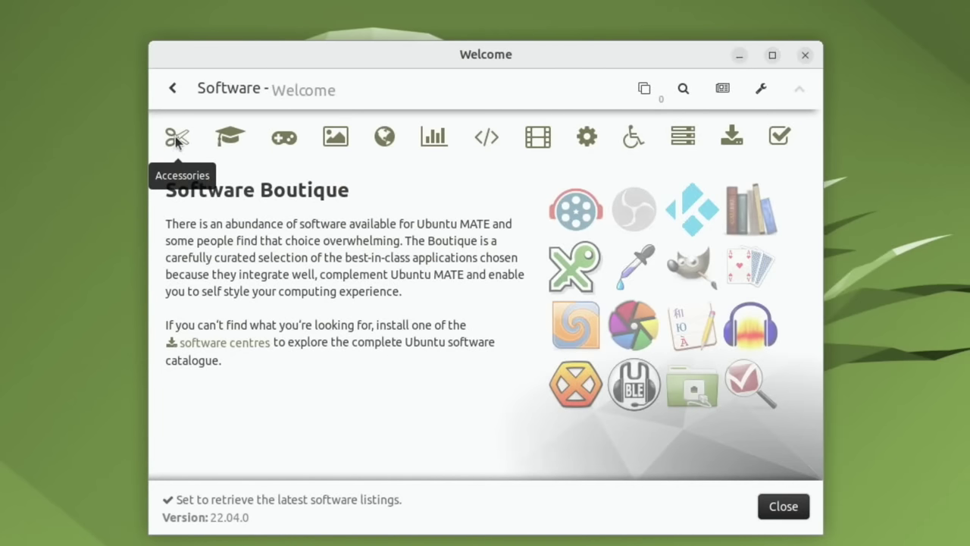
click(230, 136)
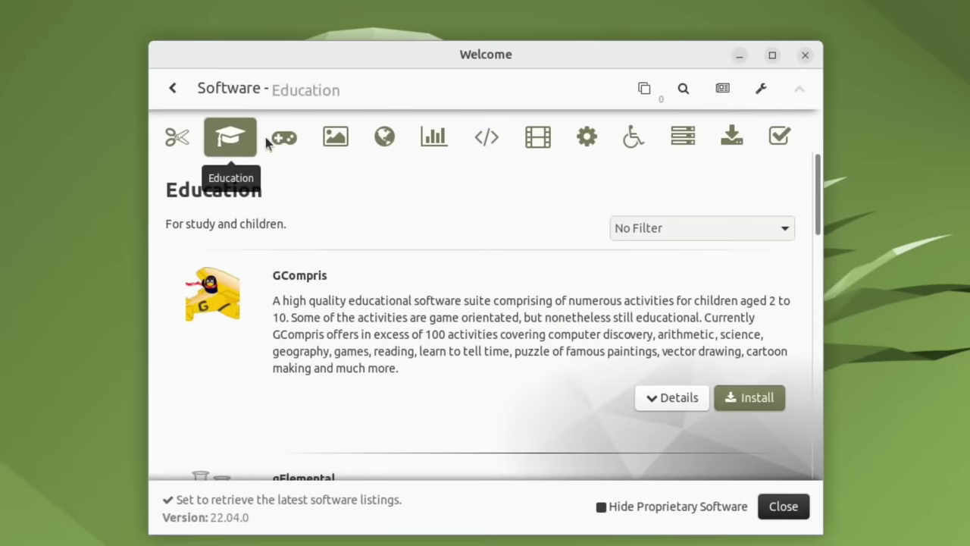
click(294, 140)
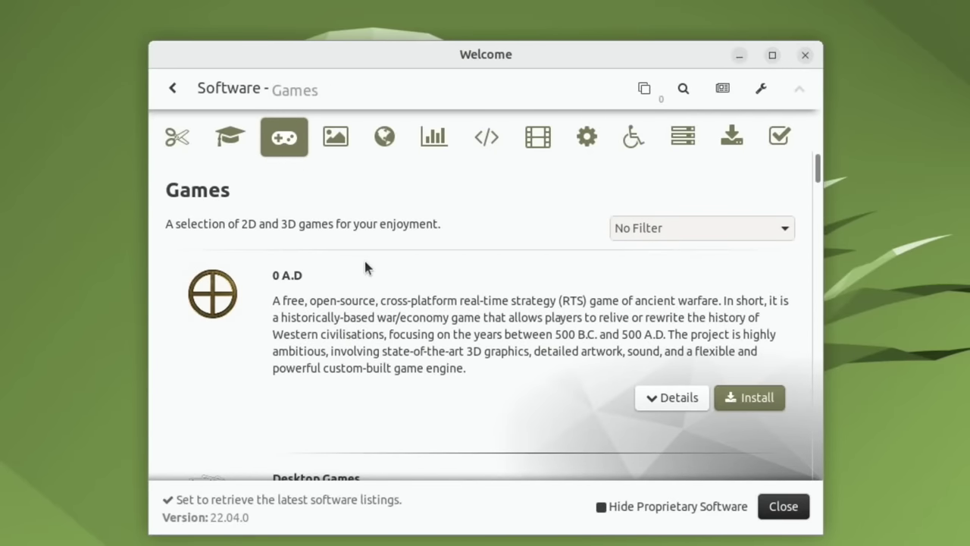
scroll(364, 267, down, 10)
scroll(363, 267, up, 2)
click(677, 369)
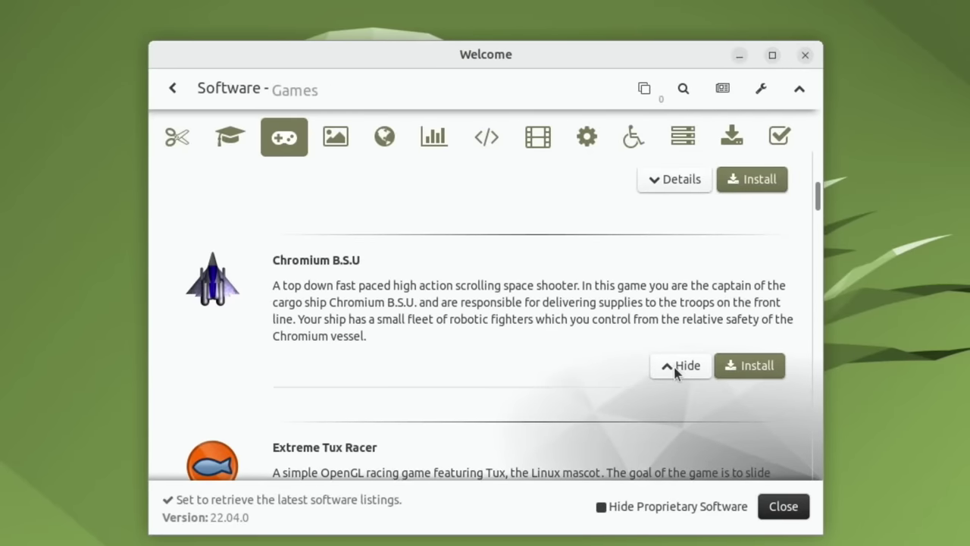
scroll(677, 372, down, 5)
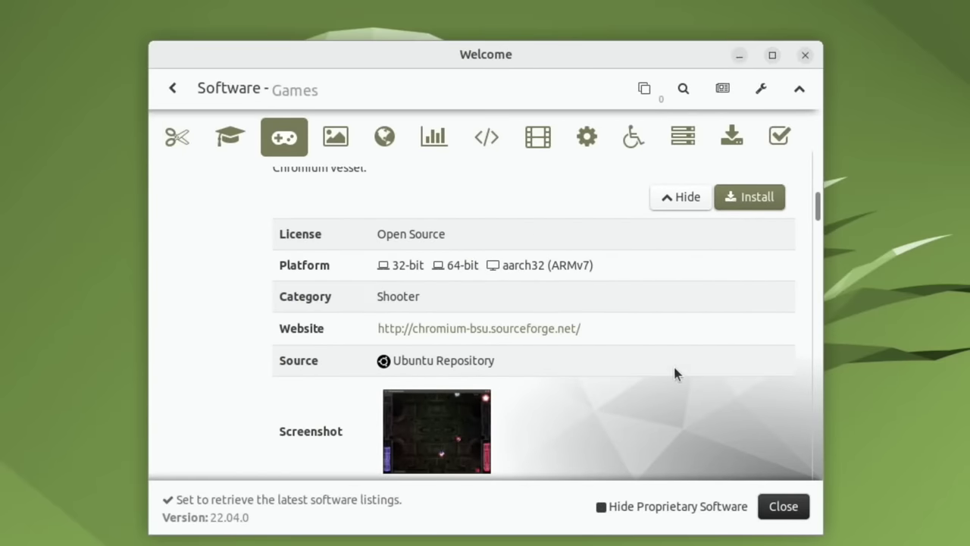
scroll(674, 373, up, 10)
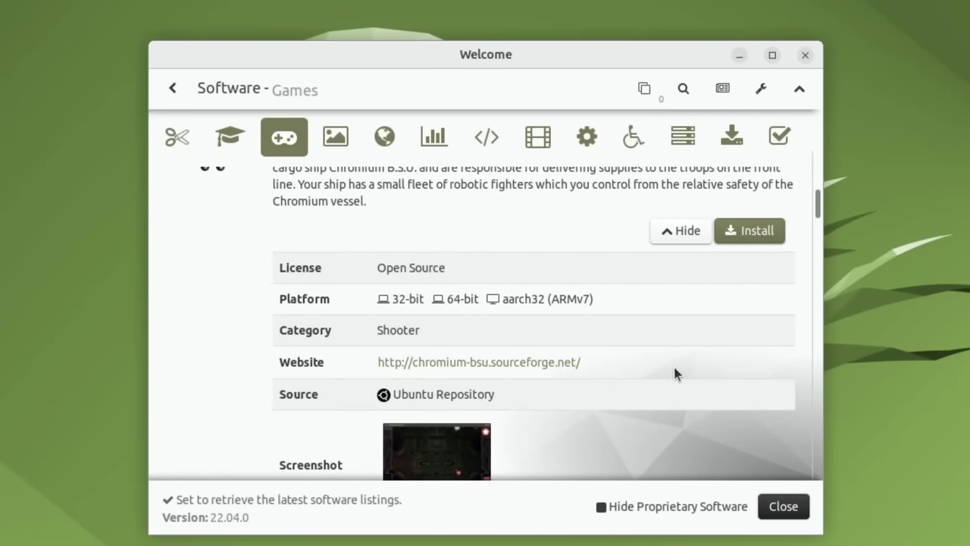
scroll(674, 371, up, 4)
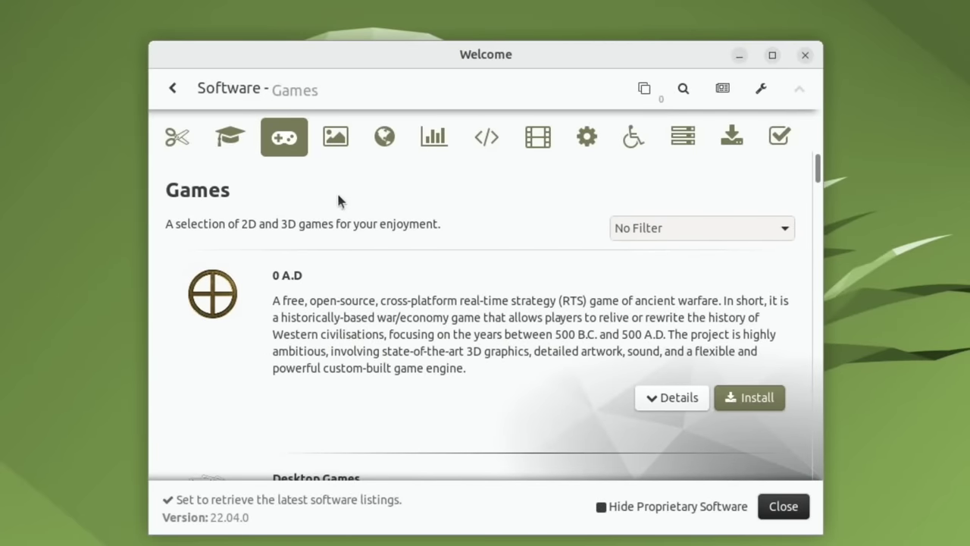
Look through the Graphics software listings, with the Welcome window maximized
click(333, 139)
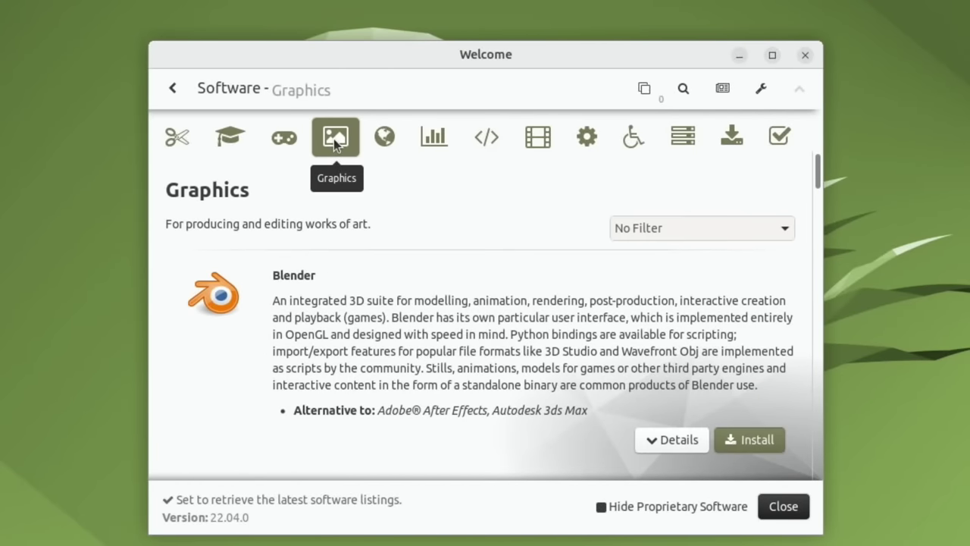
scroll(462, 343, down, 5)
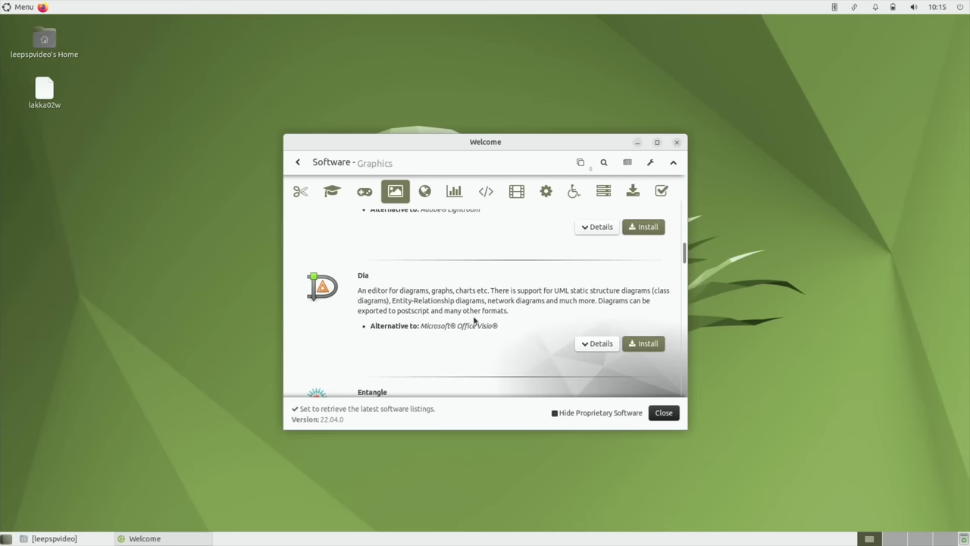
click(657, 144)
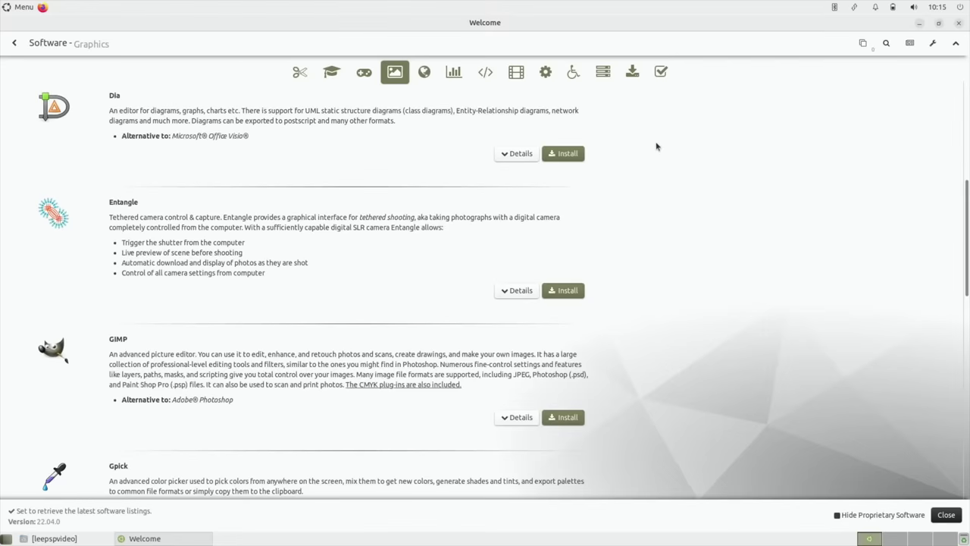
scroll(419, 269, down, 1)
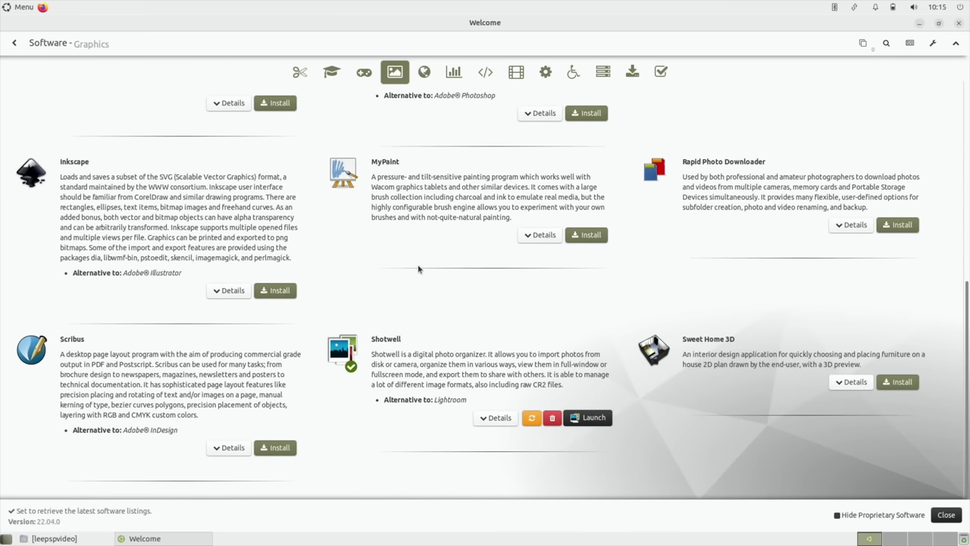
scroll(419, 269, up, 5)
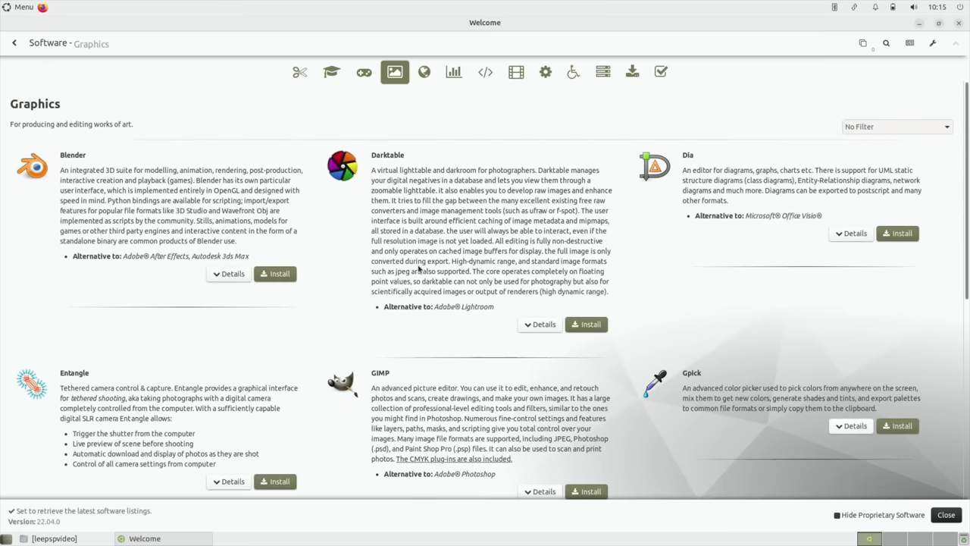
View the software offered in the Office and Sound & Video categories
click(453, 73)
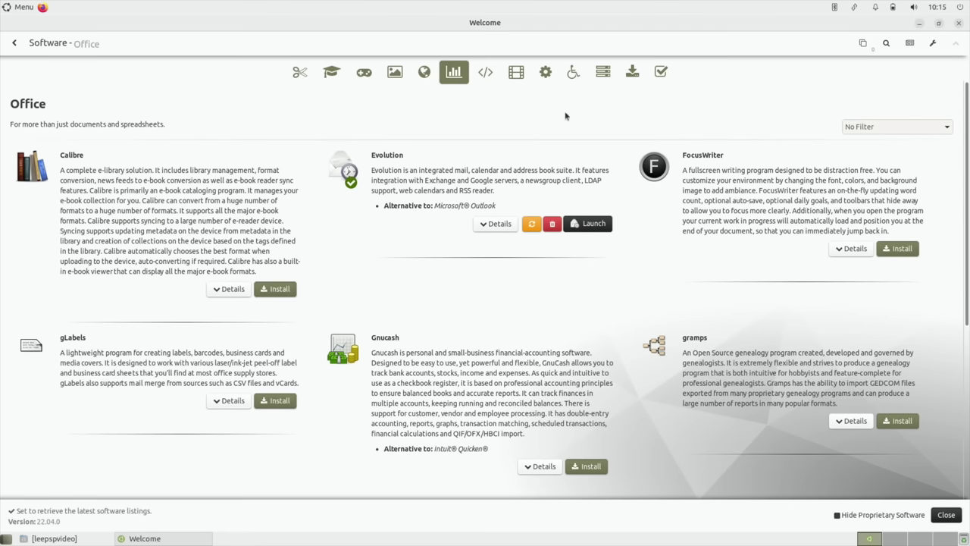
click(515, 73)
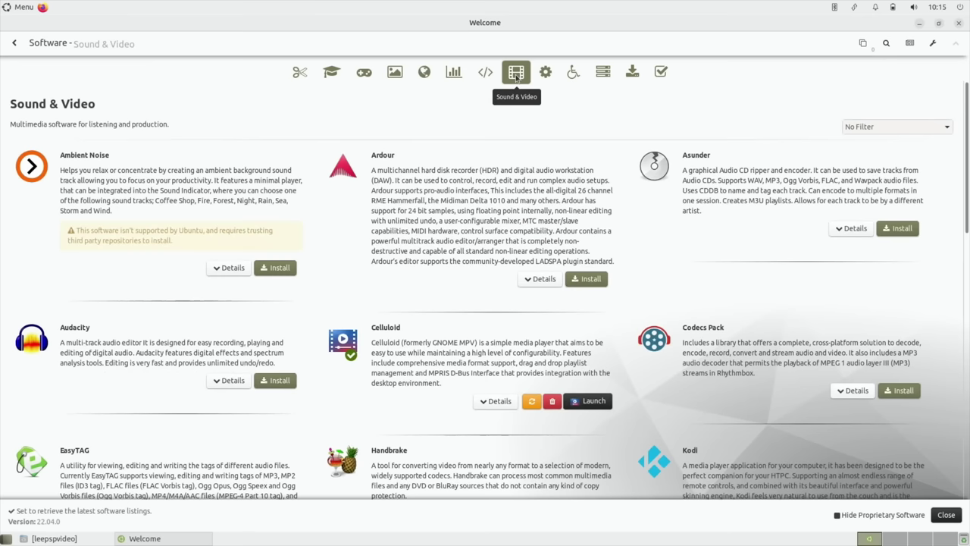
click(556, 76)
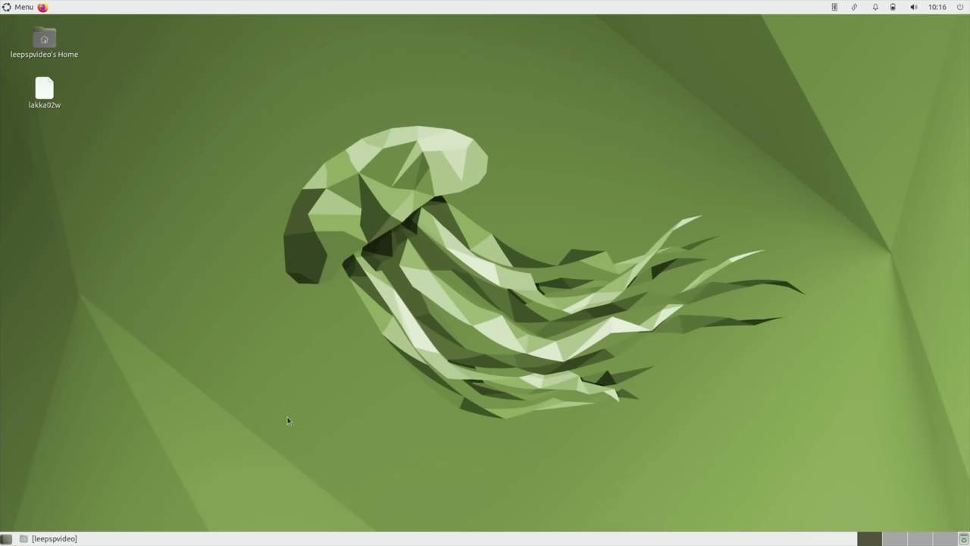
Find the Welcome application by searching for "wel" and launch it again
key(super)
text(wel)
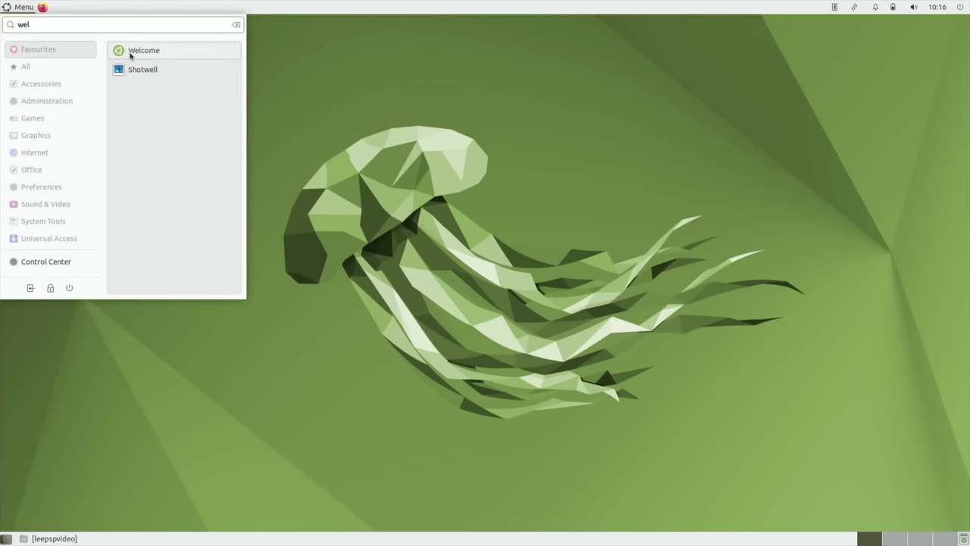
click(129, 55)
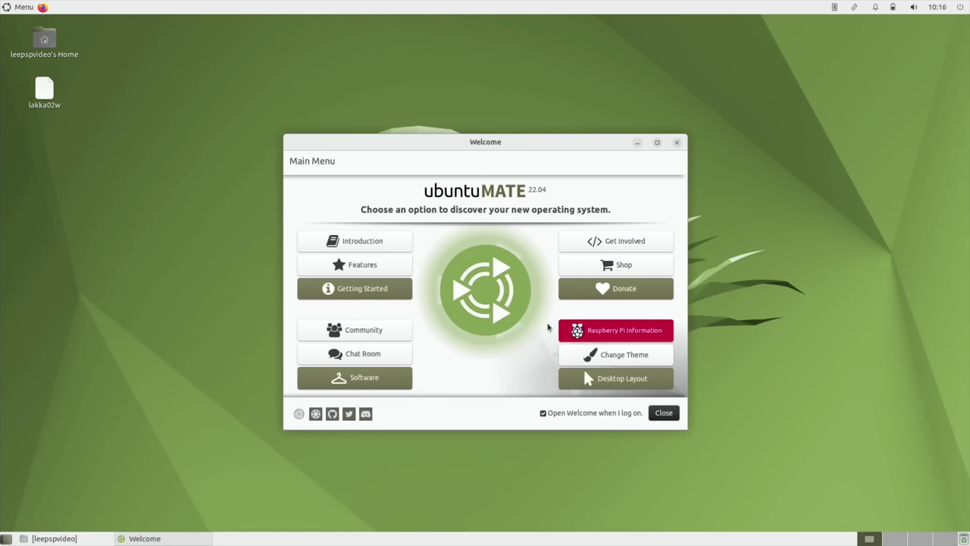
Change the desktop theme to Yaru-blue-dark and close the Appearance Preferences
click(592, 359)
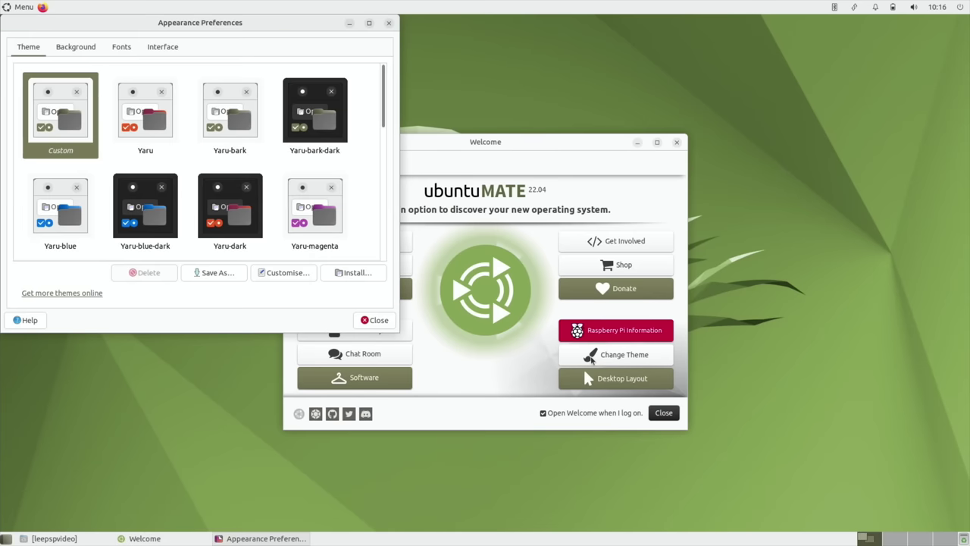
click(150, 217)
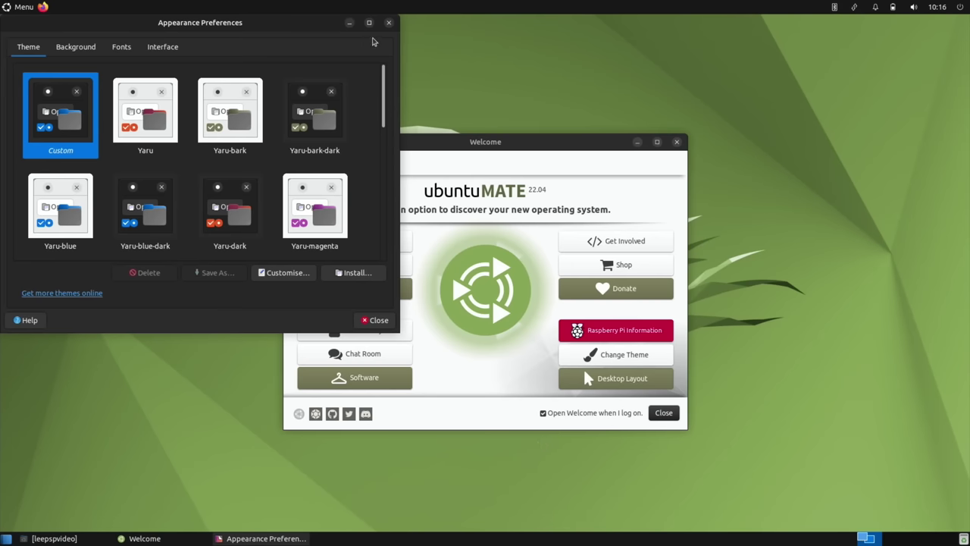
click(390, 23)
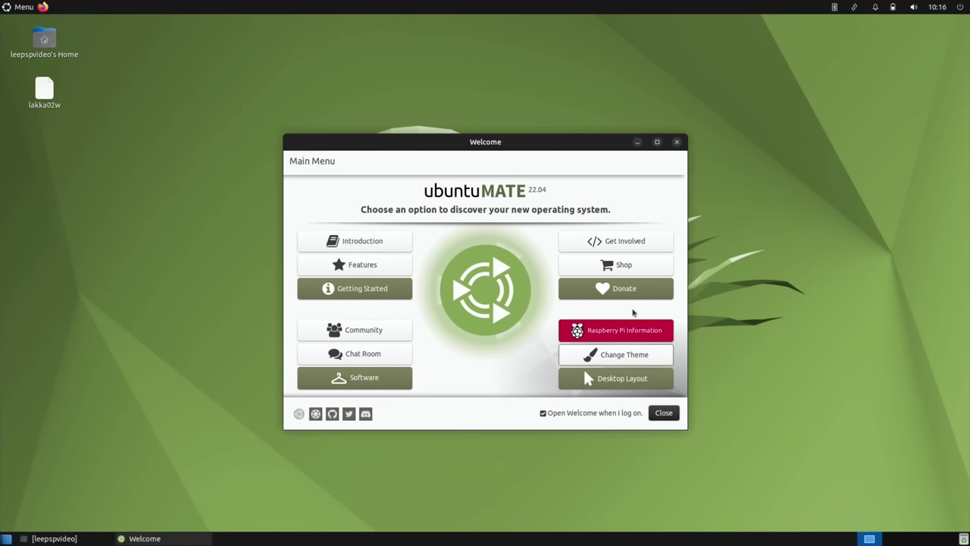
Switch the desktop layout to Mutiny from the maximized Welcome window
click(633, 378)
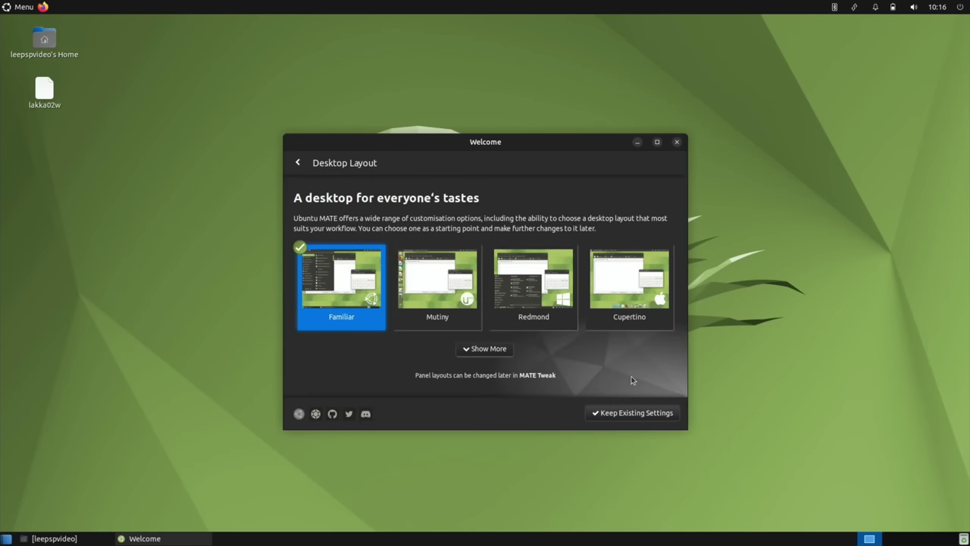
click(656, 144)
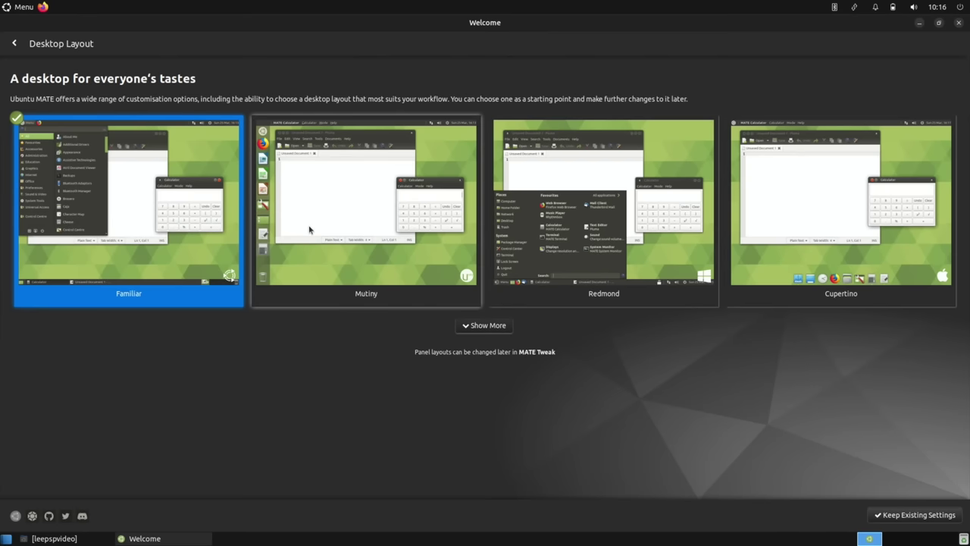
click(310, 229)
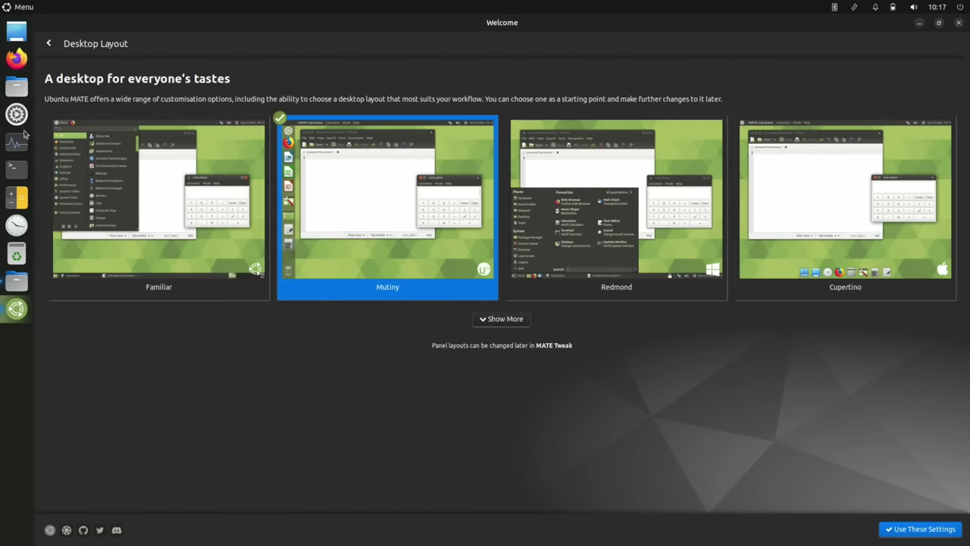
Look through the application categories of the full-screen launcher and search it for "rasp"
key(super)
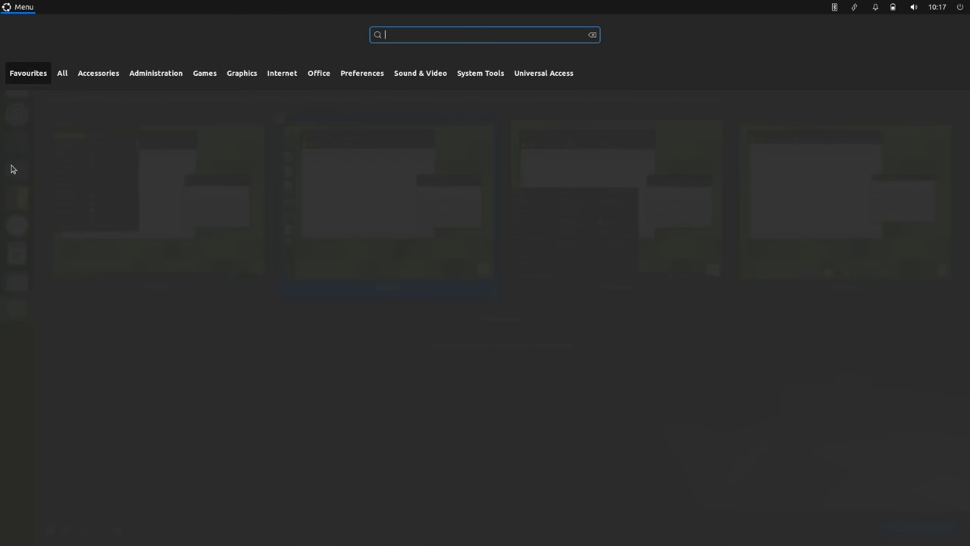
click(94, 76)
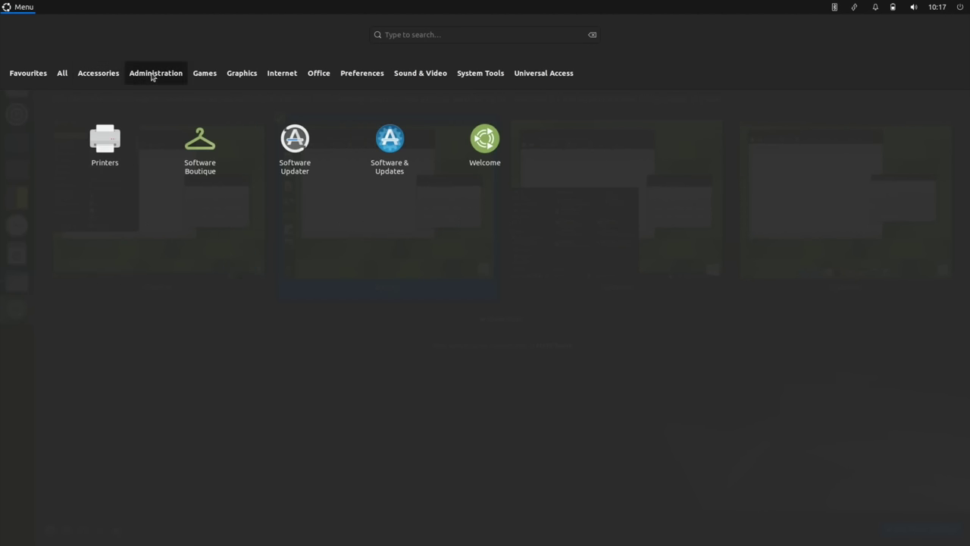
click(437, 35)
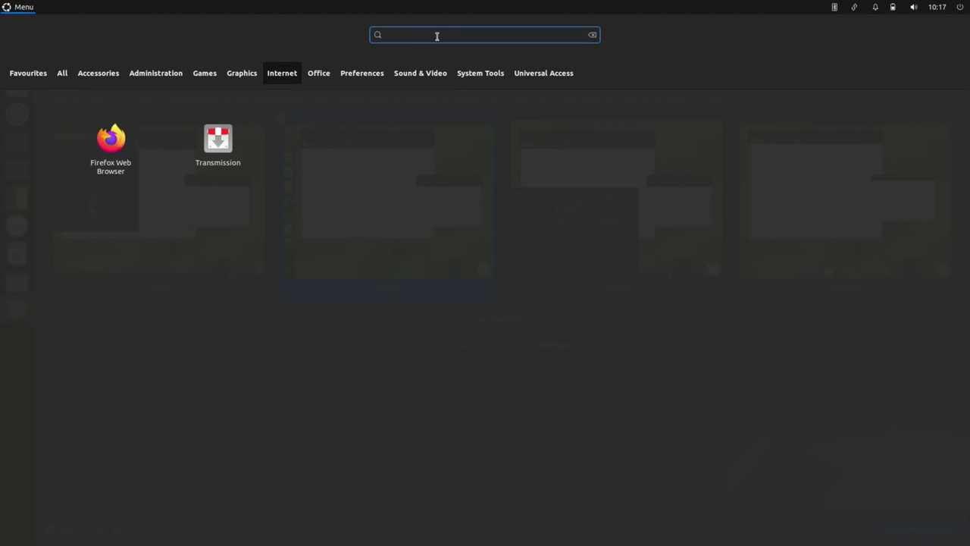
text(rasp)
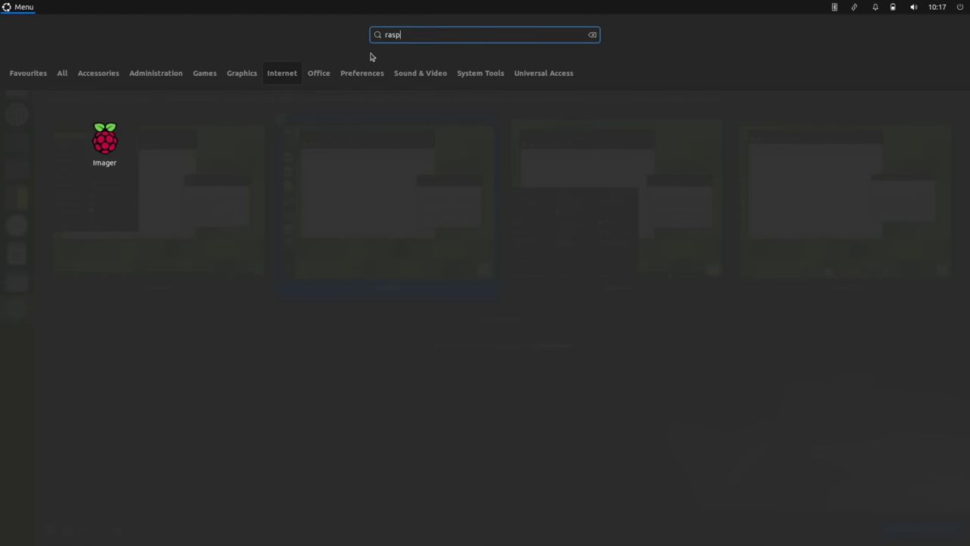
Replace the launcher search with "wel" and open the Welcome application from the results
key(BackSpace)
key(BackSpace)
key(BackSpace)
key(BackSpace)
text(wel)
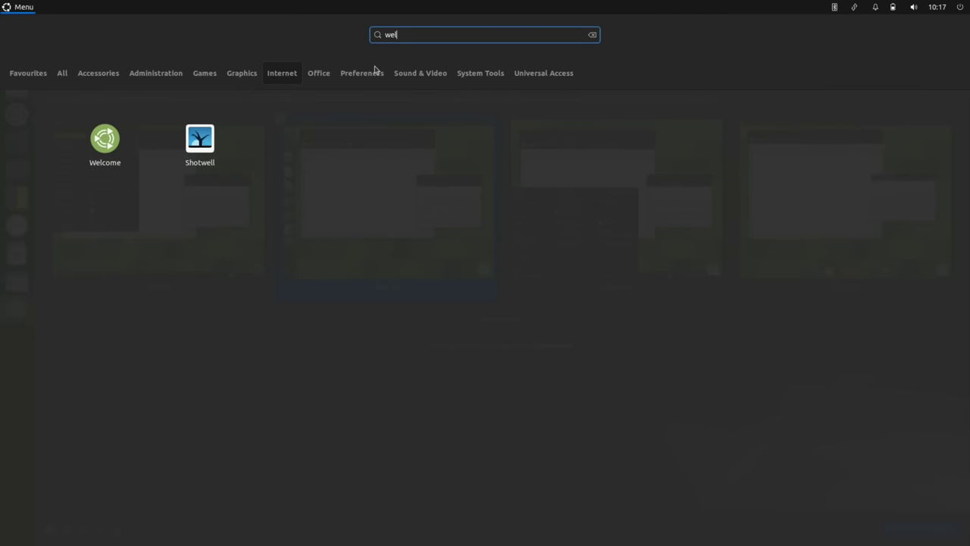
key(Return)
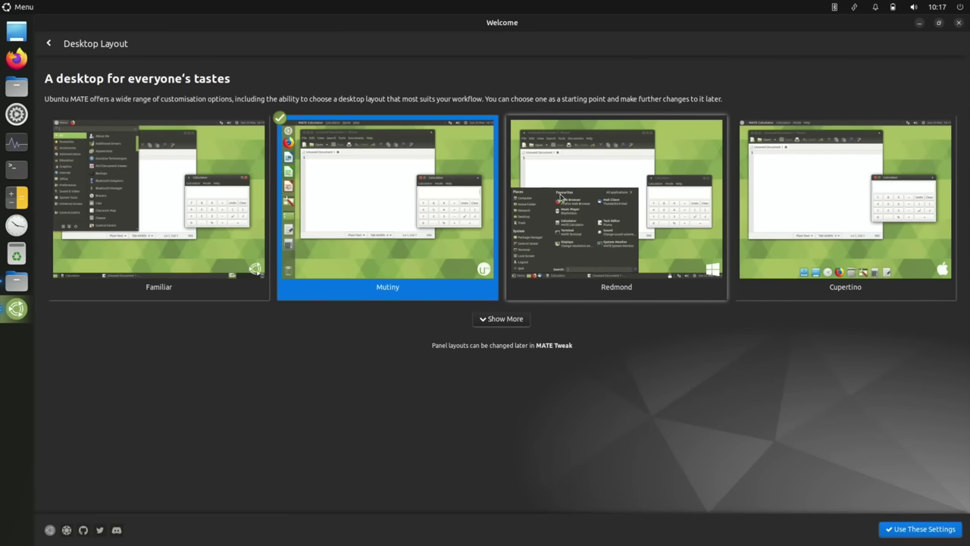
Switch the desktop layout to Redmond and look through the categories of its application menu
click(562, 198)
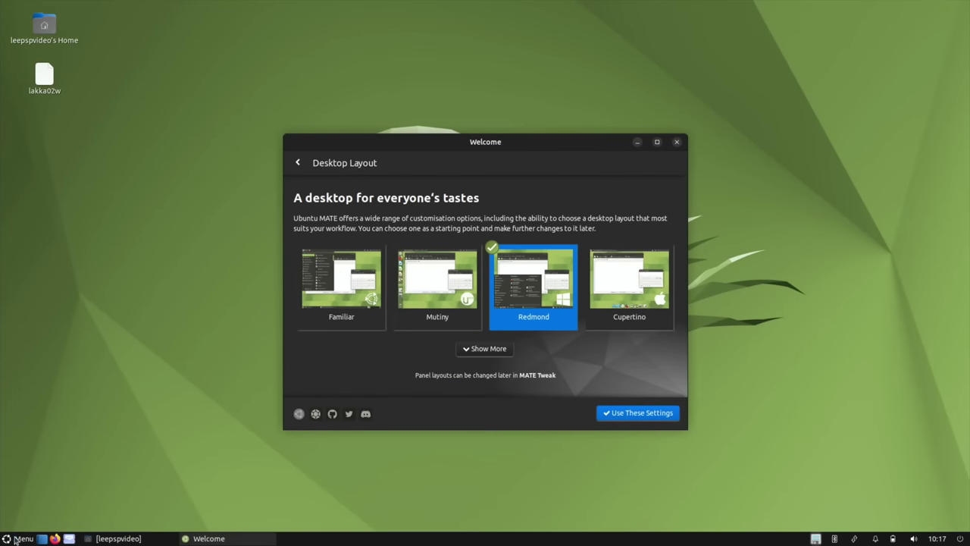
click(17, 539)
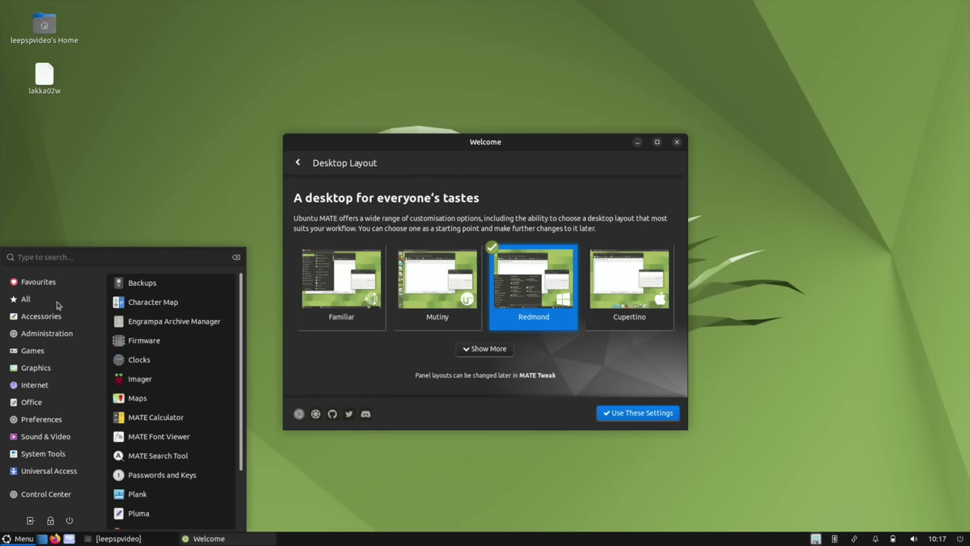
mouse_move(77, 334)
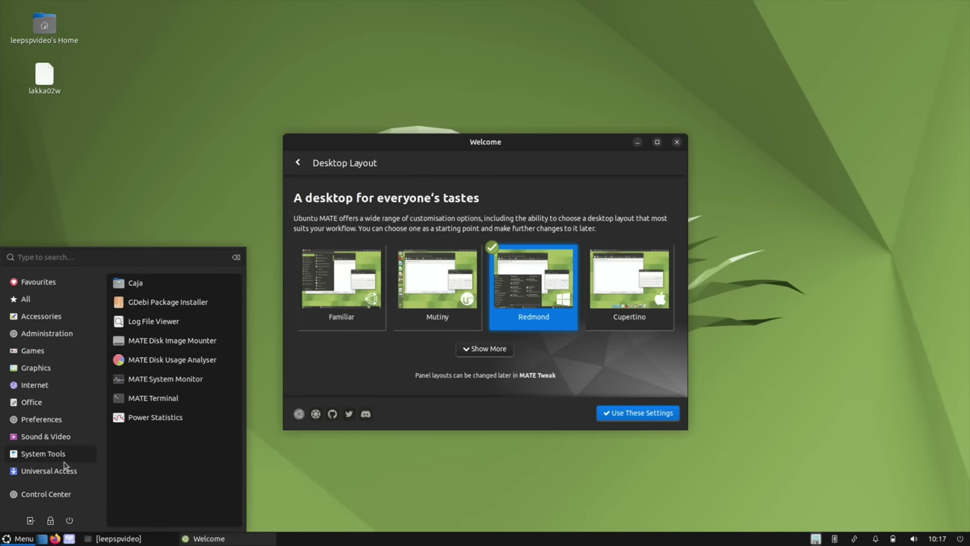
mouse_move(85, 420)
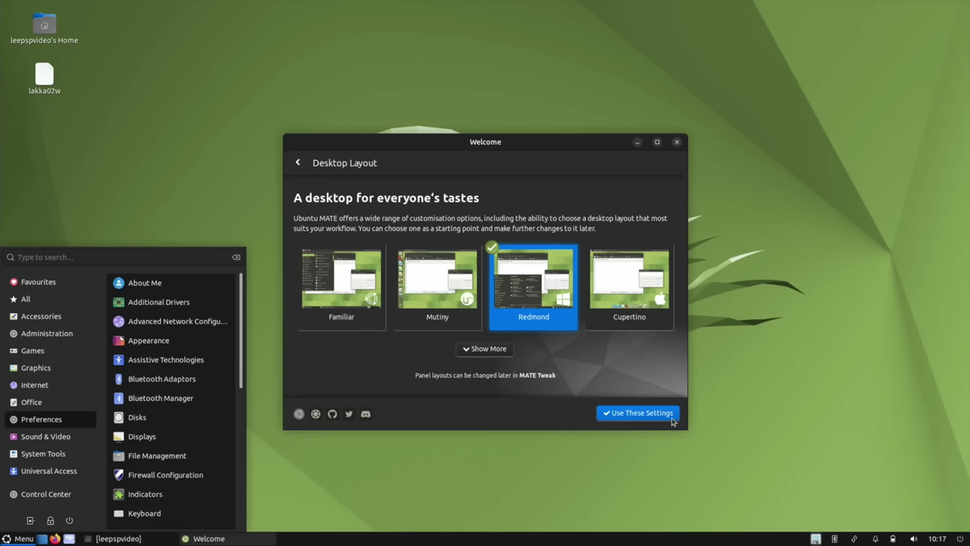
click(614, 297)
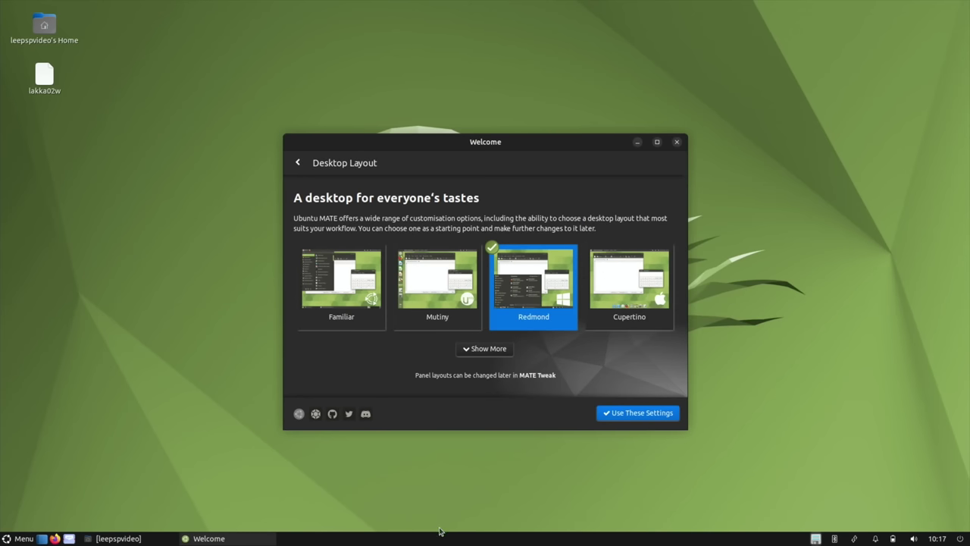
Switch the desktop layout to Cupertino and toggle the home folder window from the dock
click(619, 301)
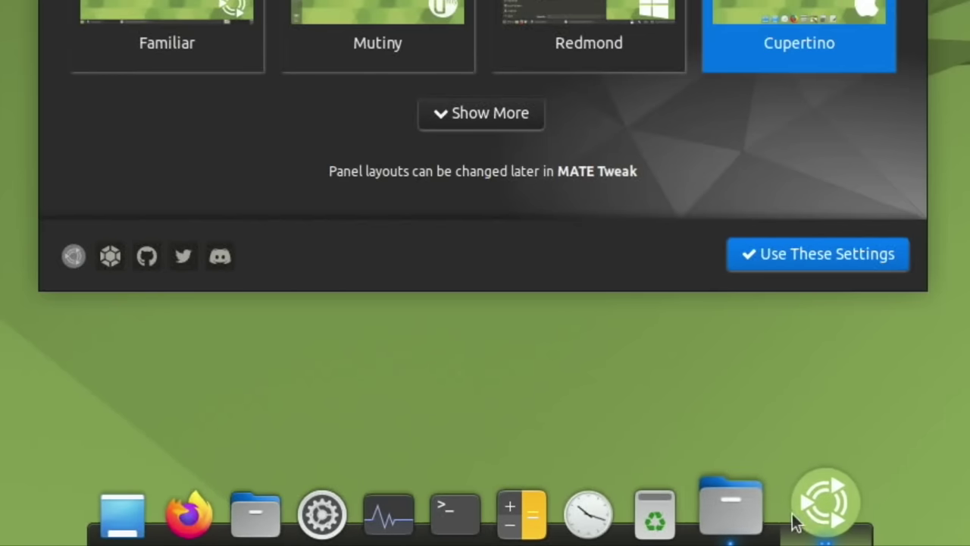
click(753, 508)
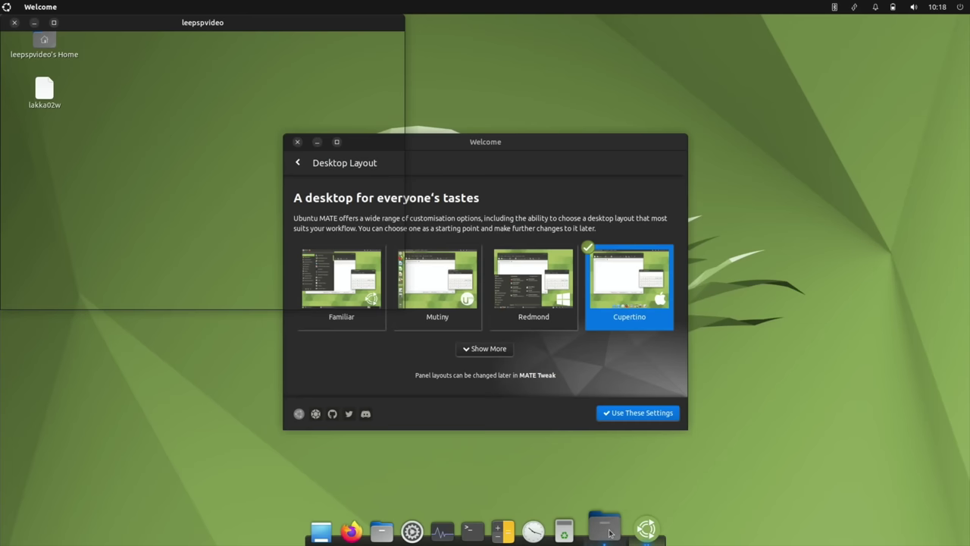
click(753, 514)
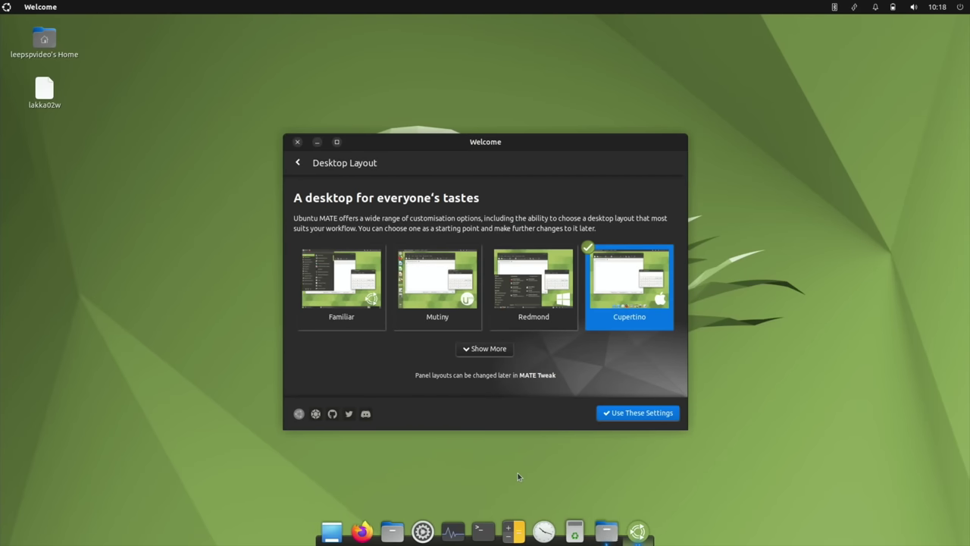
Expand the list of desktop layouts and view the additional options
click(492, 349)
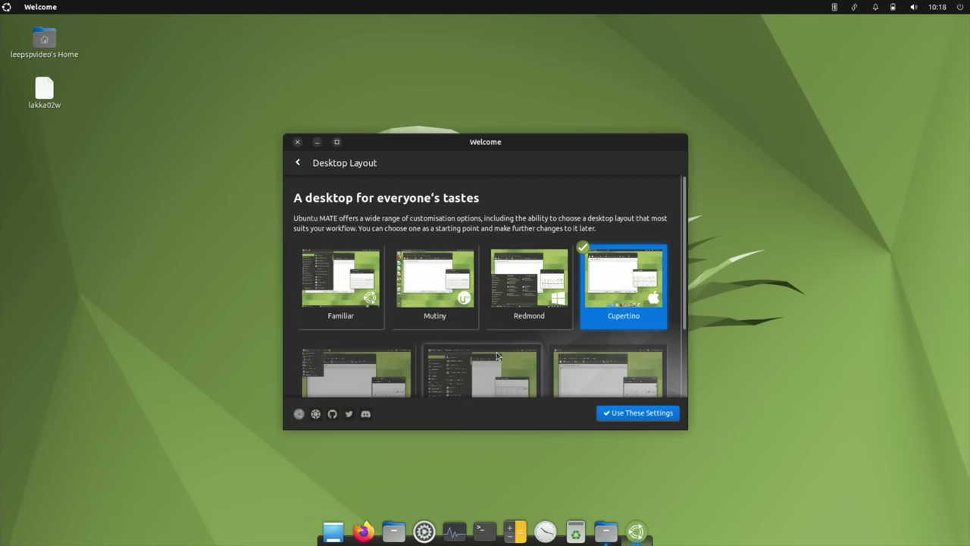
scroll(498, 356, down, 2)
scroll(497, 357, down, 2)
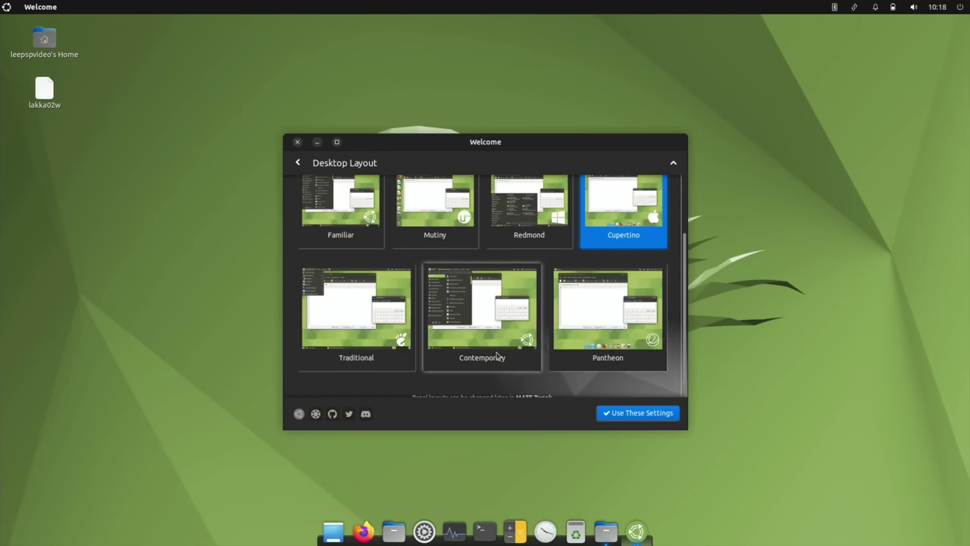
scroll(497, 356, down, 1)
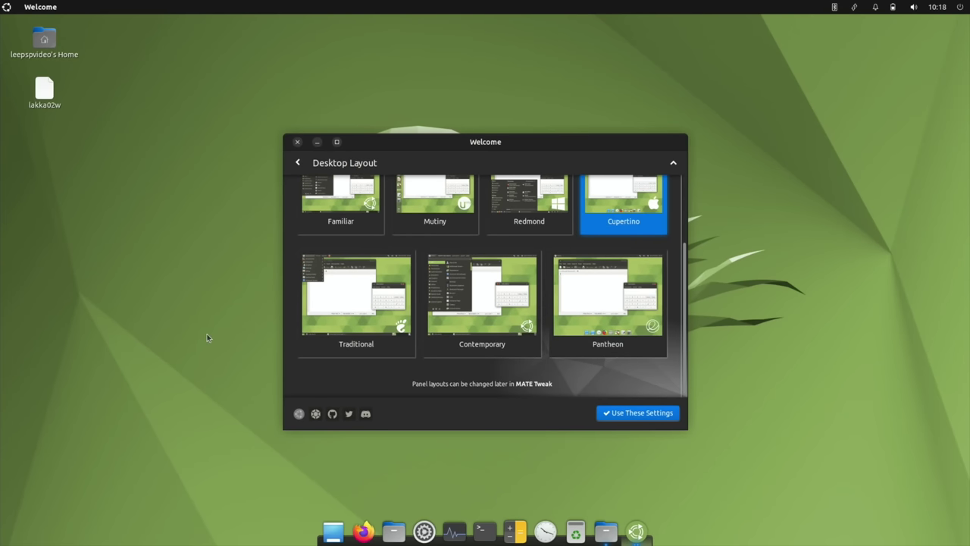
Search the full-screen application launcher for "sett" and close it without opening anything
key(super)
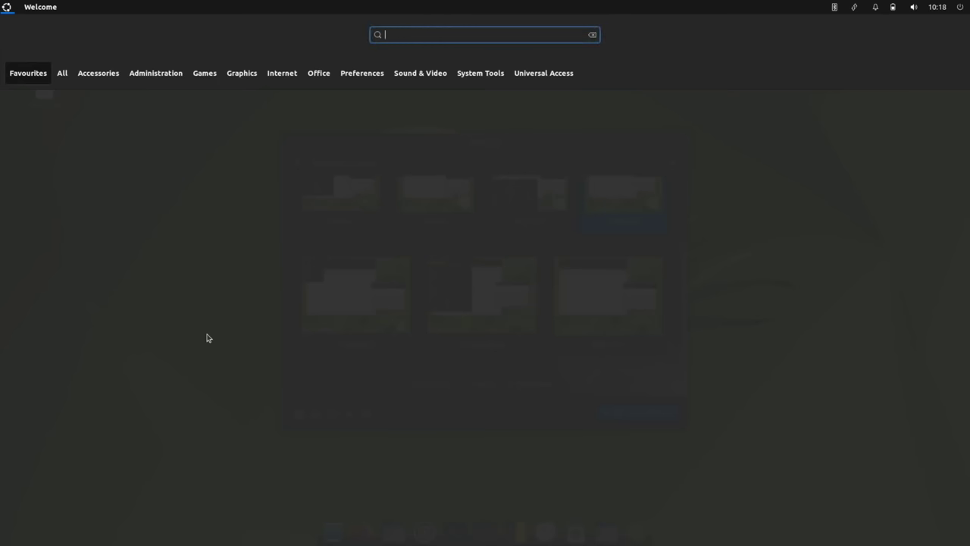
text(sett)
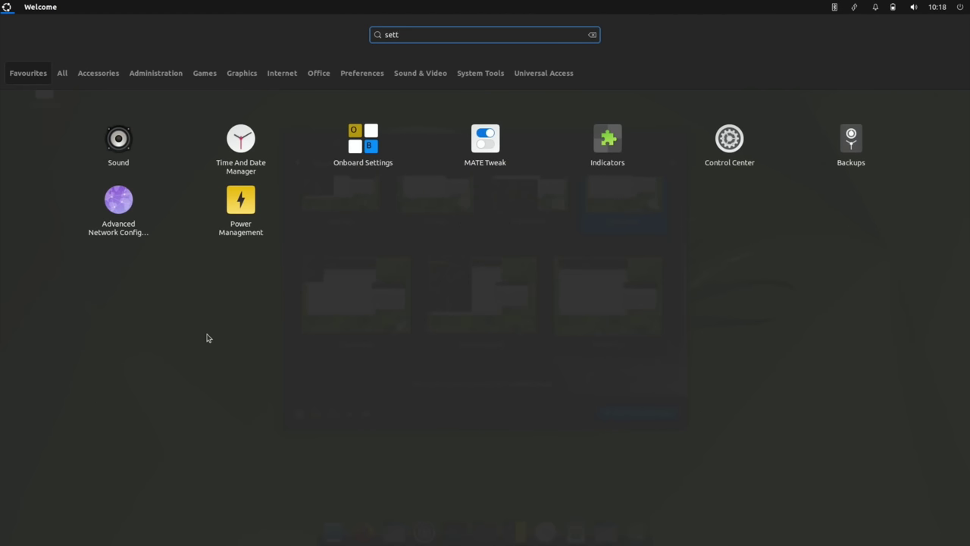
key(Escape)
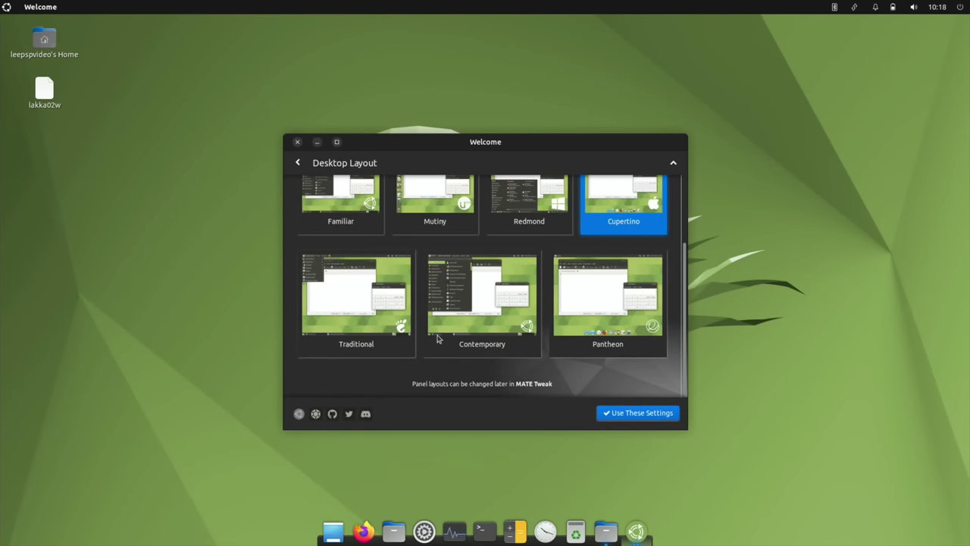
Switch the desktop layout to Pantheon and confirm the layout settings
click(597, 311)
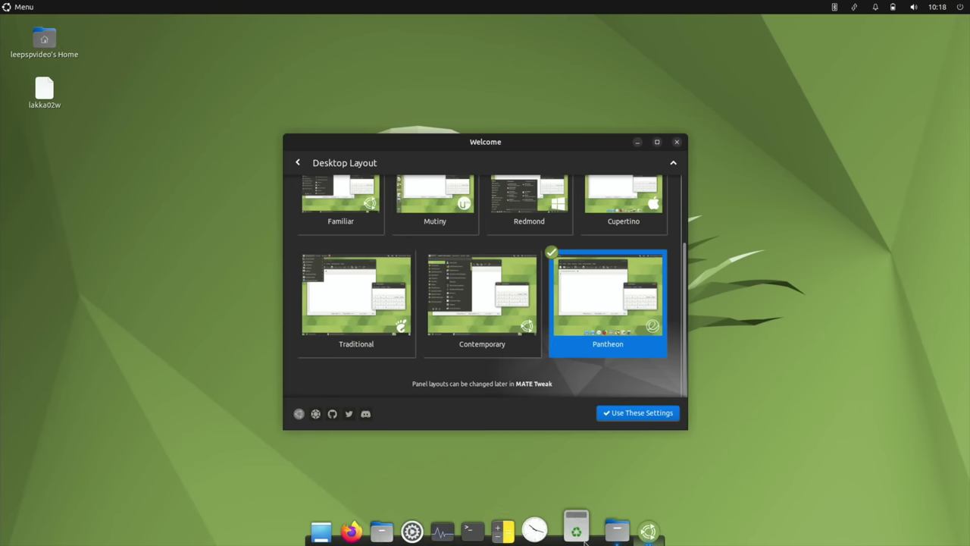
click(660, 414)
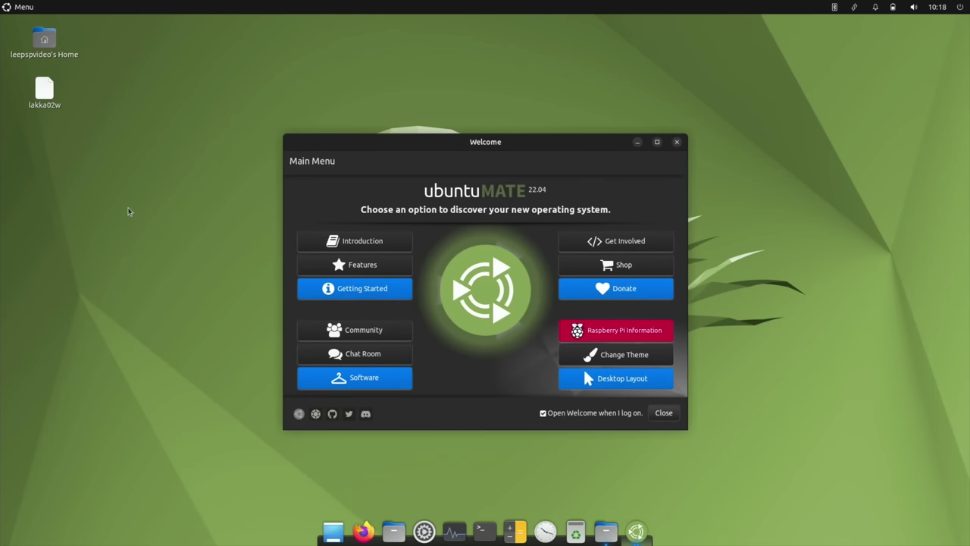
Search the application menu for "image", and look through its categories, including Preferences, Office and Internet
key(super)
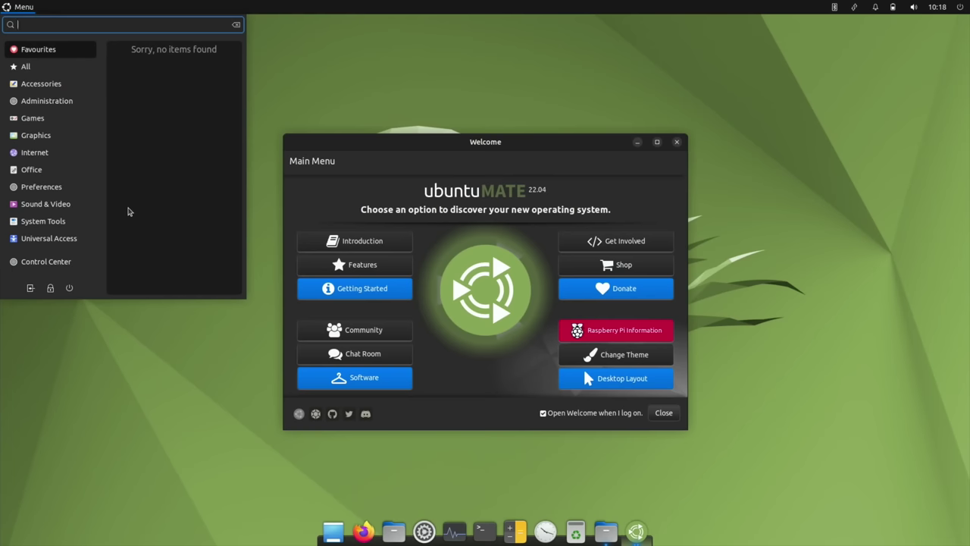
text(image)
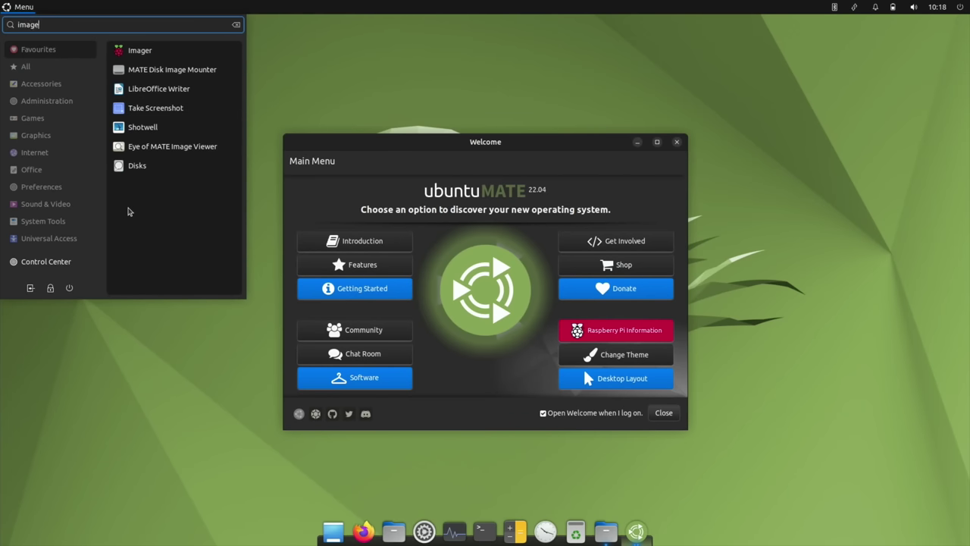
click(41, 187)
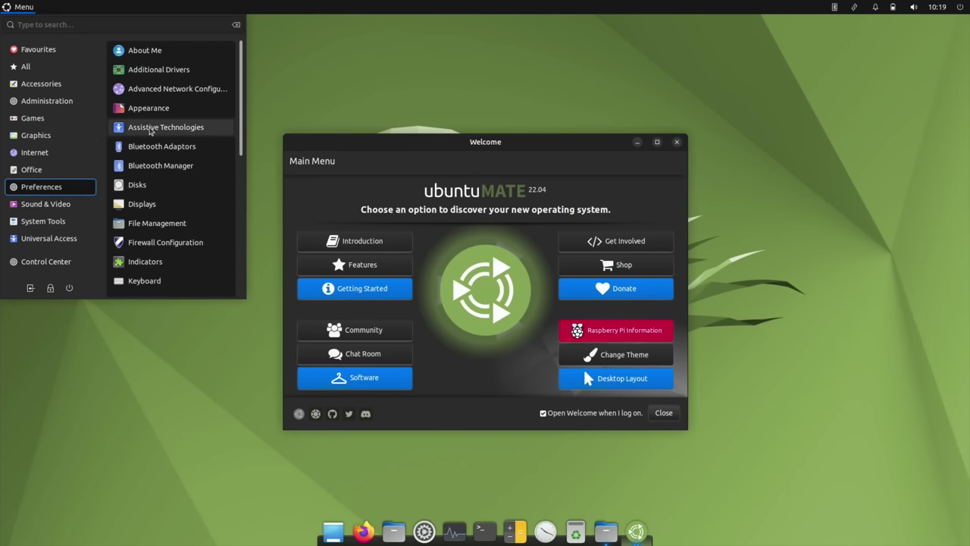
click(45, 151)
click(41, 136)
click(38, 153)
click(34, 170)
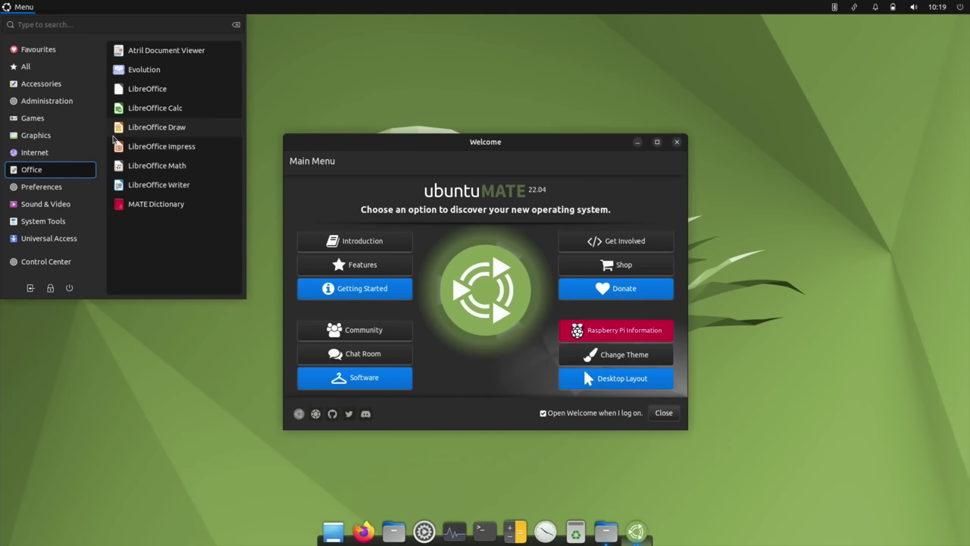
click(26, 66)
click(34, 152)
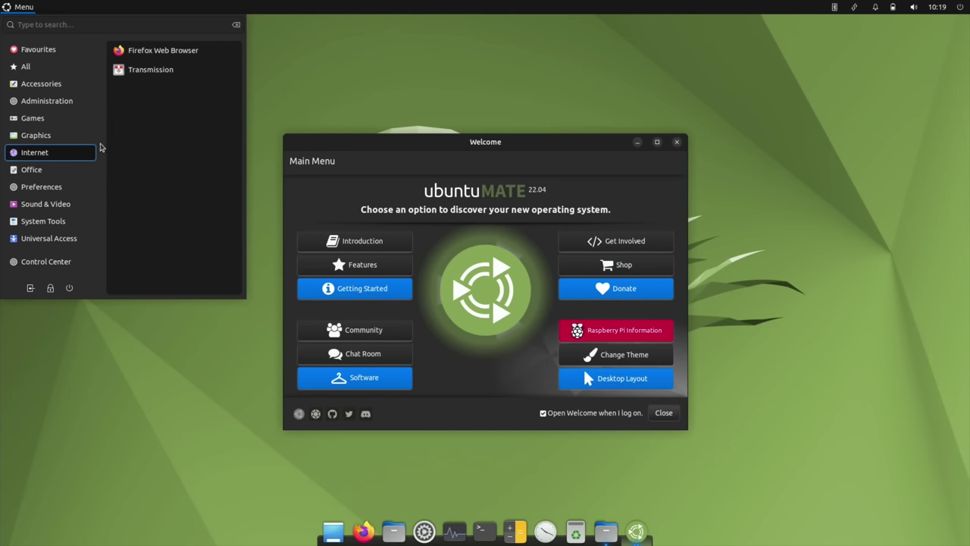
click(76, 49)
key(super)
key(super)
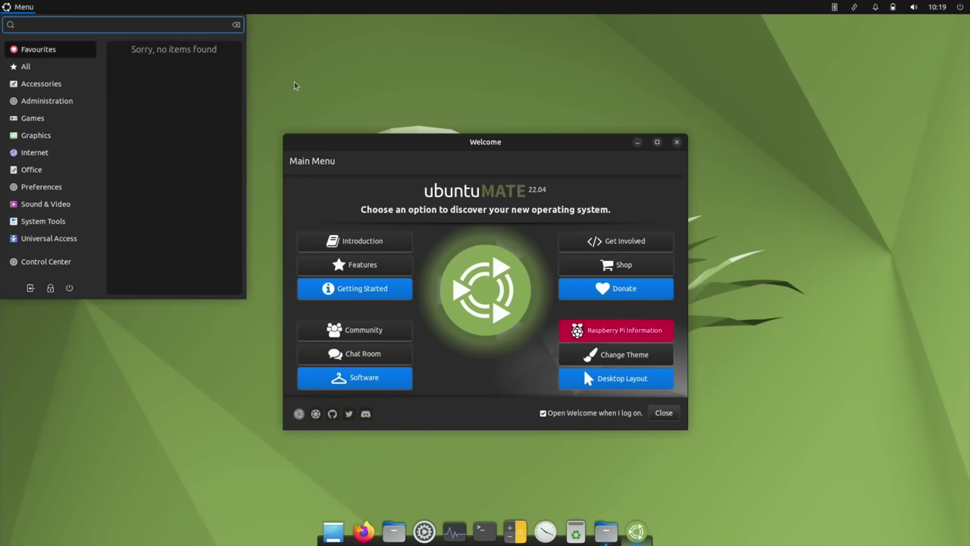
Dismiss the application menu and close the Welcome window
click(678, 143)
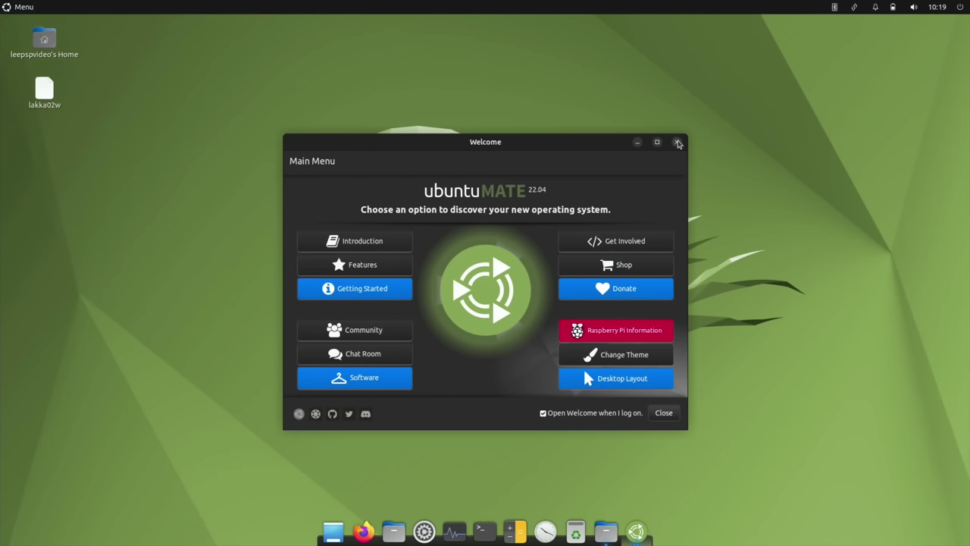
click(677, 142)
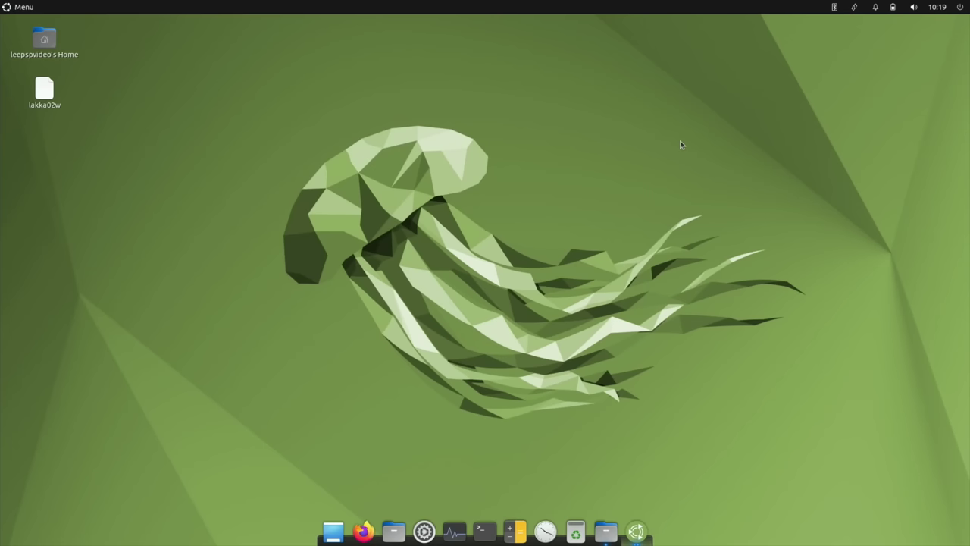
Set the desktop background to the colourful Milky Way sky over the water and close the Appearance Preferences
right_click(230, 191)
click(272, 313)
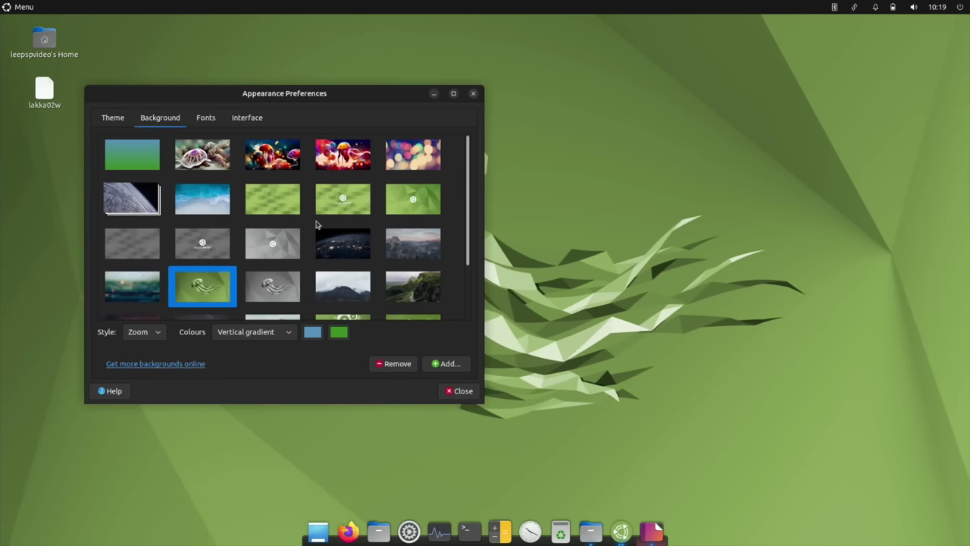
scroll(317, 224, down, 2)
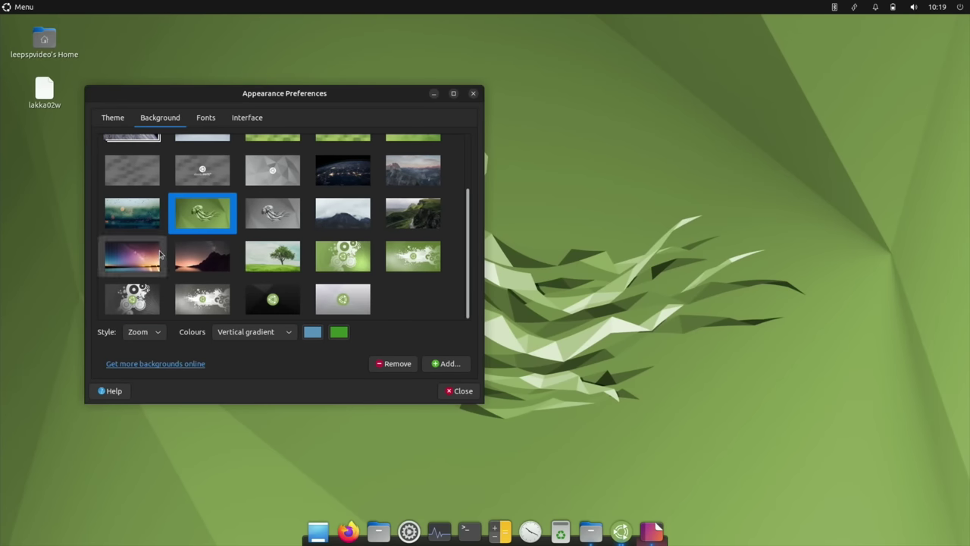
click(142, 258)
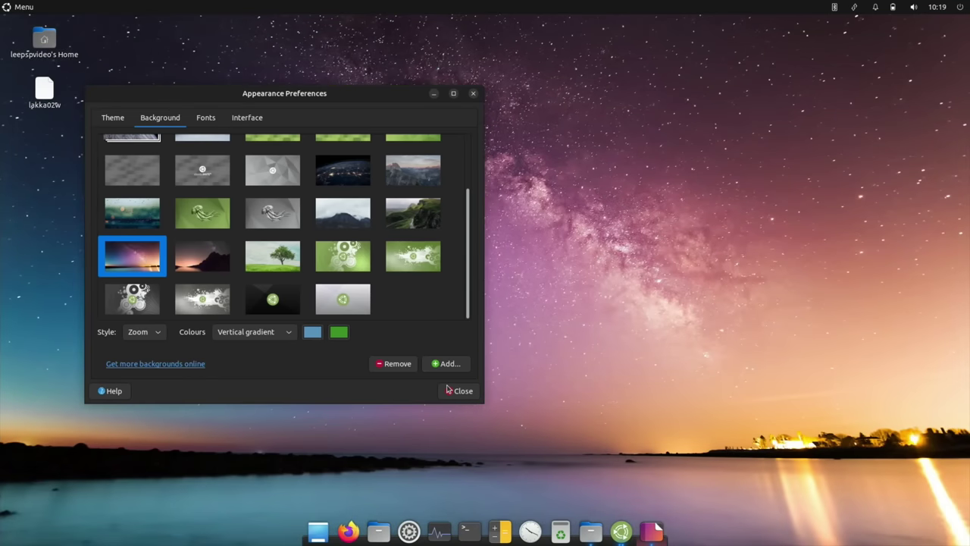
click(458, 392)
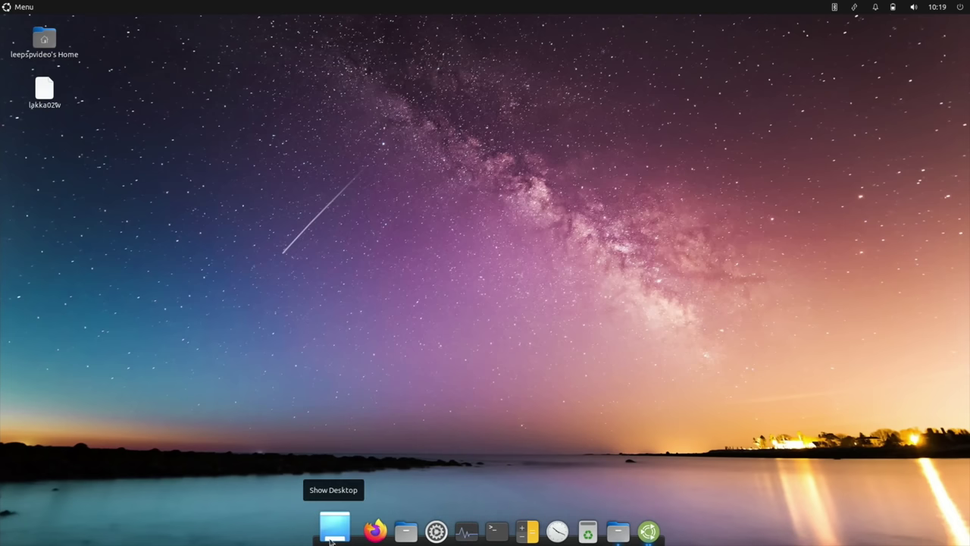
Examine the Bluetooth, network, notification and battery indicator menus
click(834, 7)
click(855, 7)
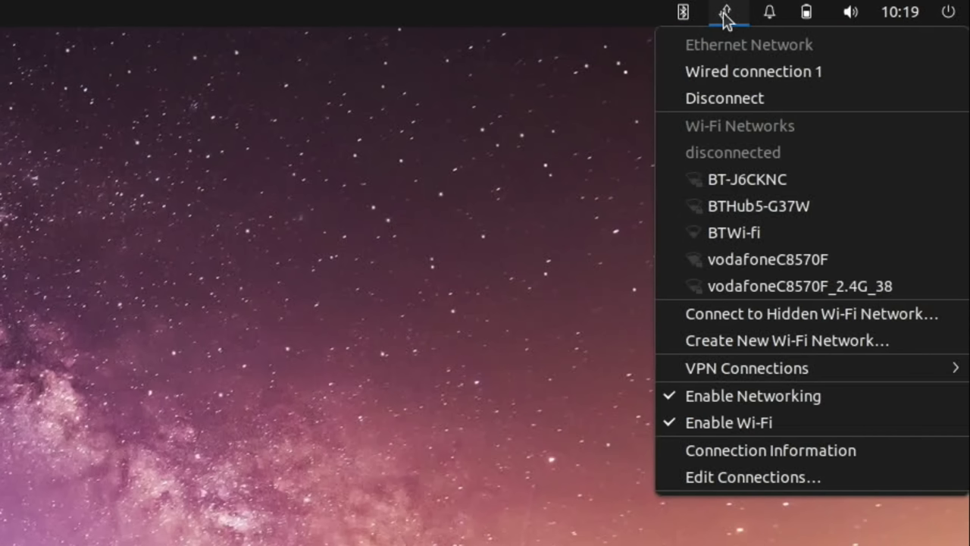
mouse_move(771, 20)
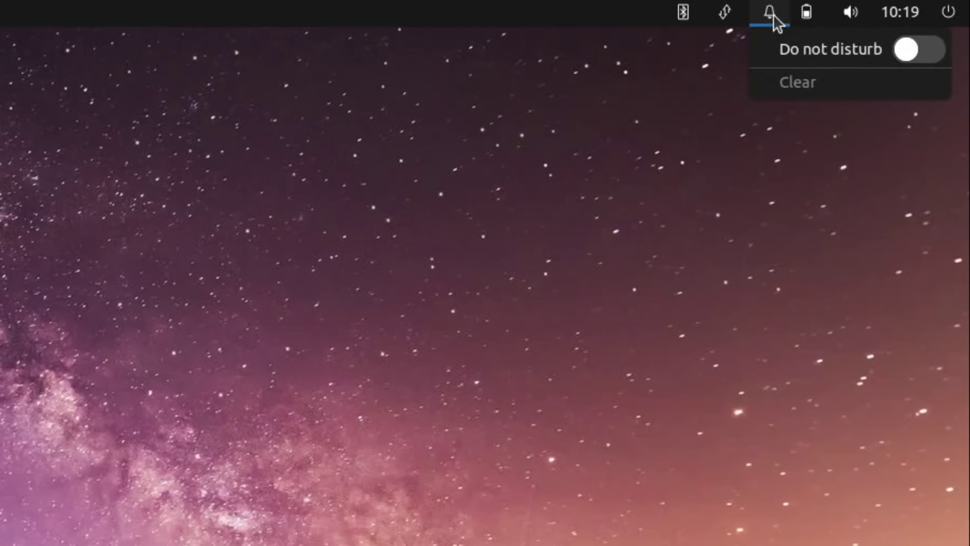
mouse_move(807, 15)
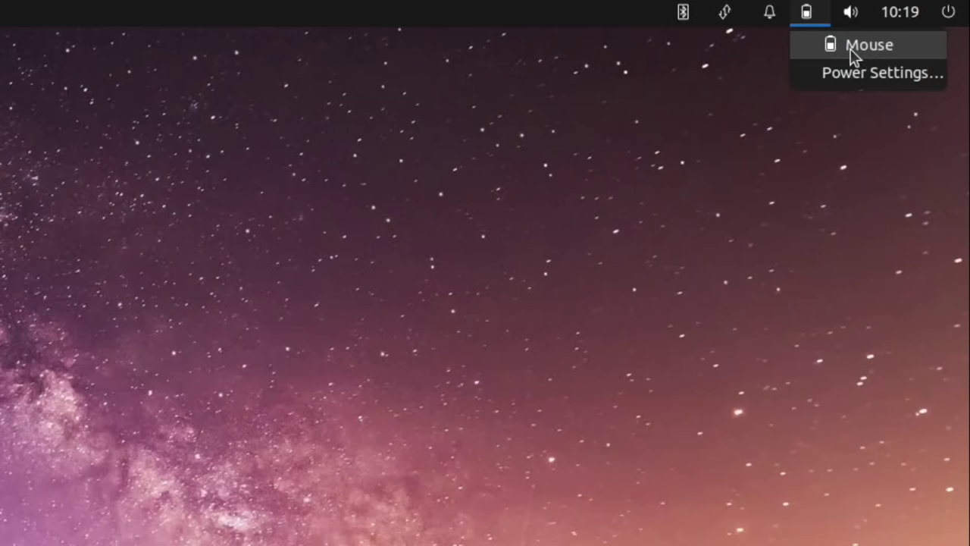
Set the sound output device to Built-in Audio Stereo in the Sound Preferences
mouse_move(852, 22)
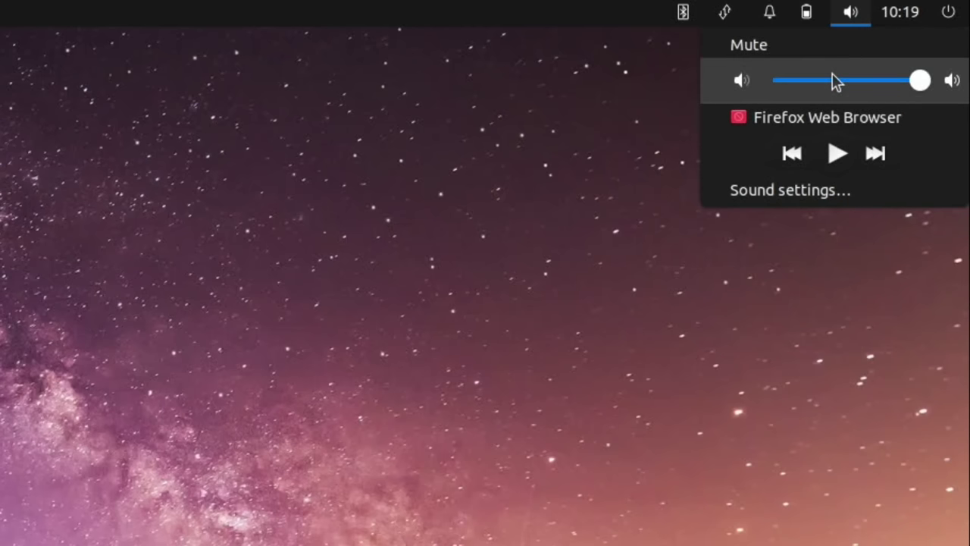
click(791, 189)
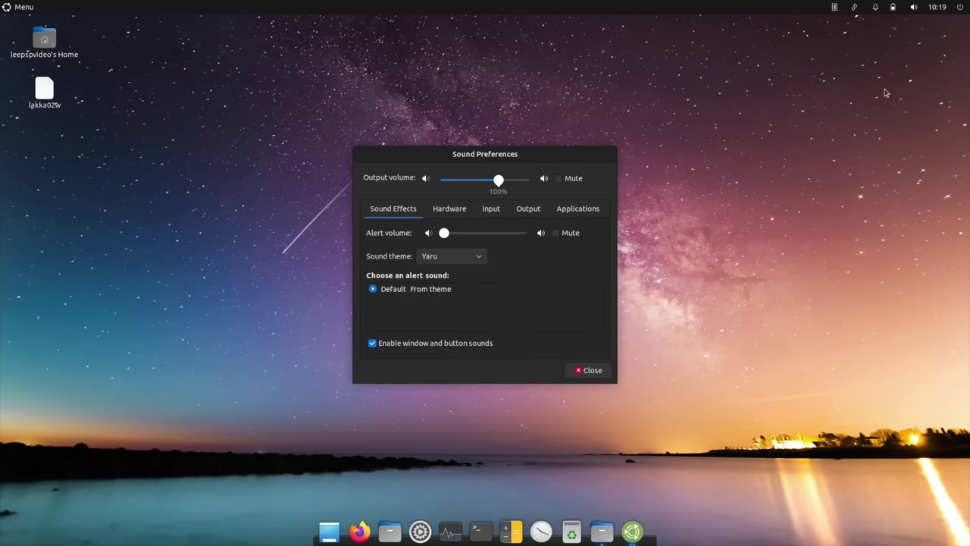
click(534, 211)
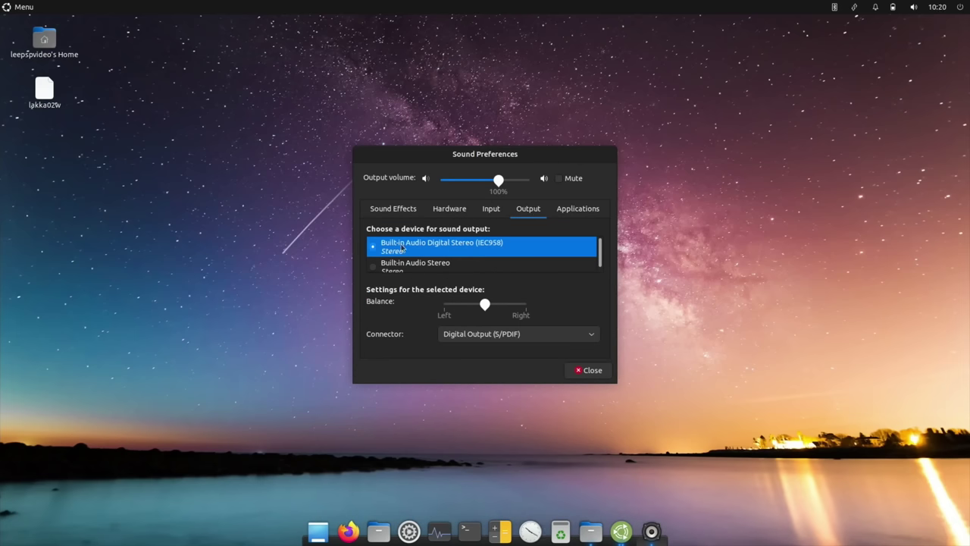
click(374, 270)
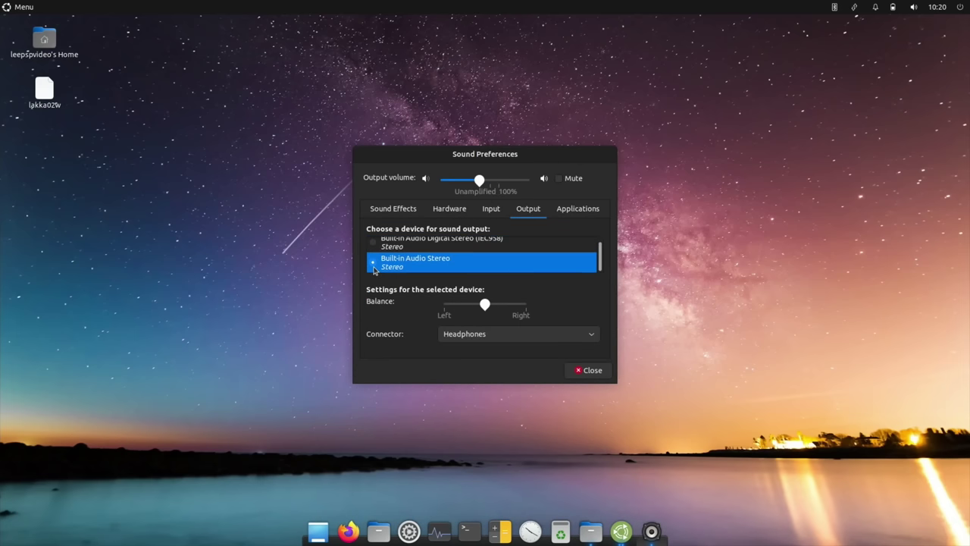
Close the Sound Preferences and run neofetch in a terminal to display the system information
click(593, 371)
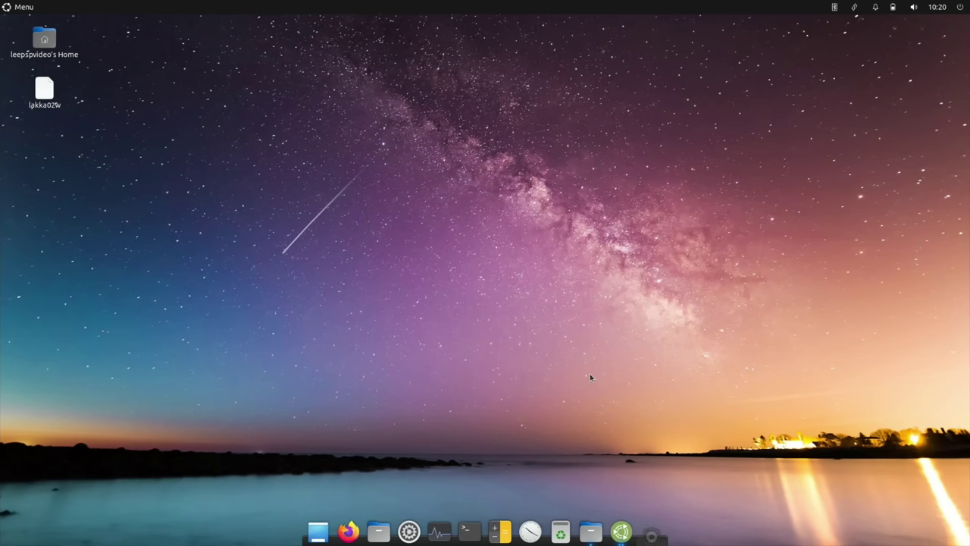
click(485, 530)
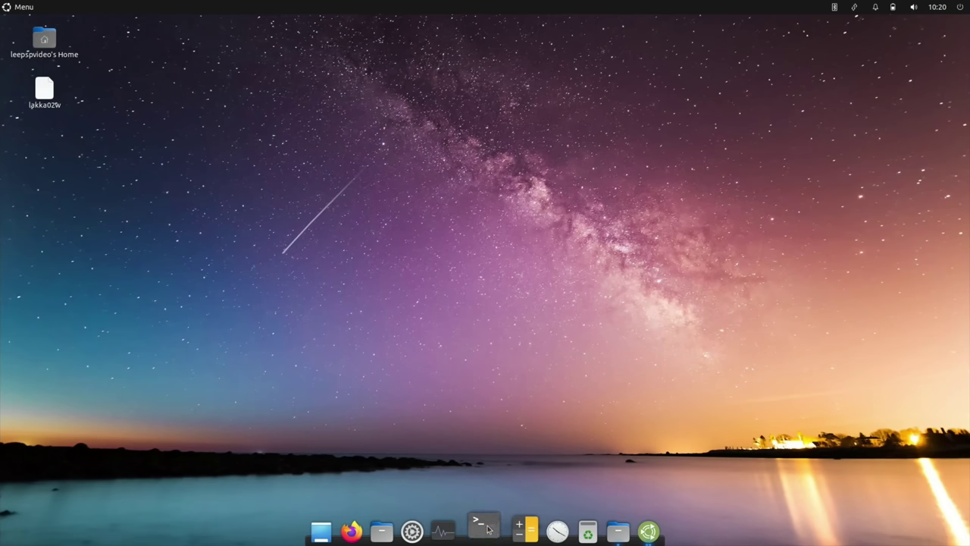
text(neofetch)
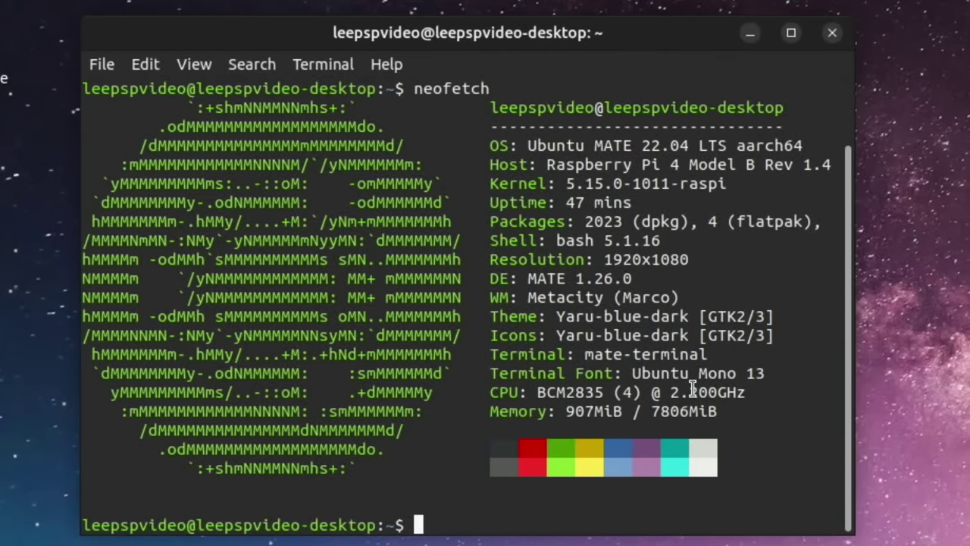
Open config.txt from the /boot/firmware folder of the file system to view its boot settings
double_click(6, 78)
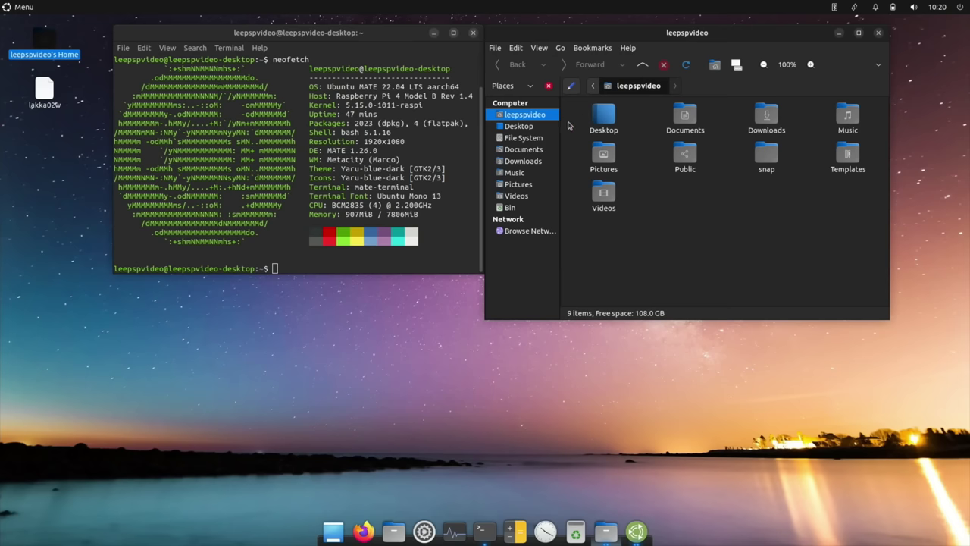
click(544, 137)
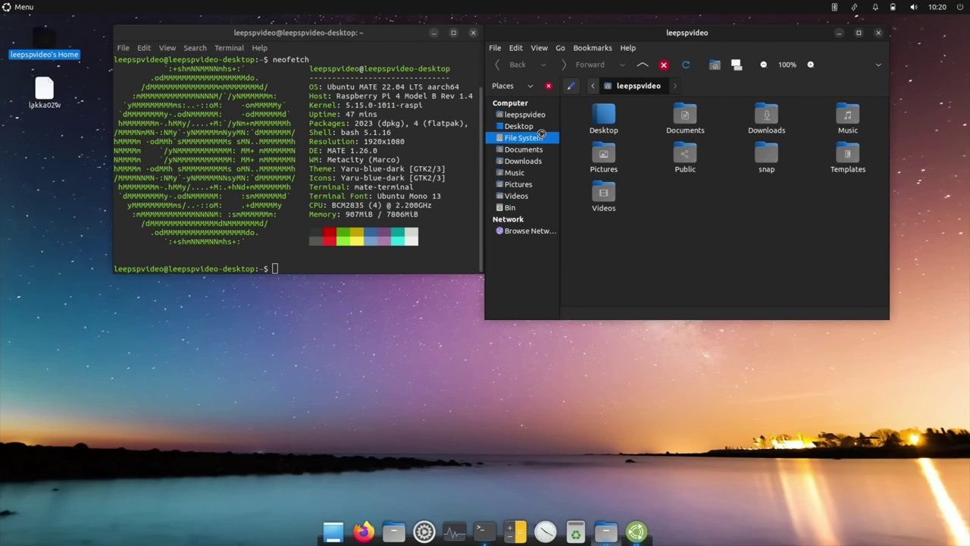
double_click(682, 122)
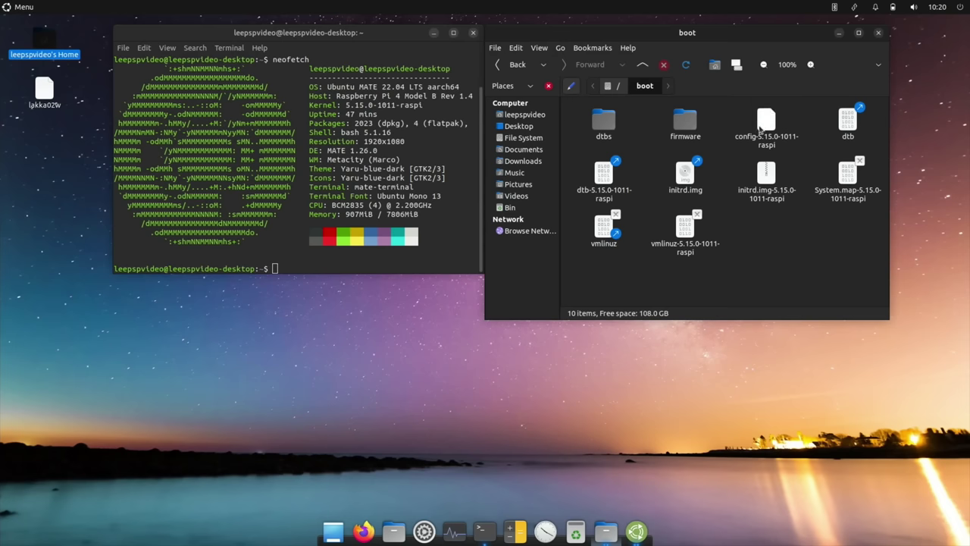
double_click(685, 122)
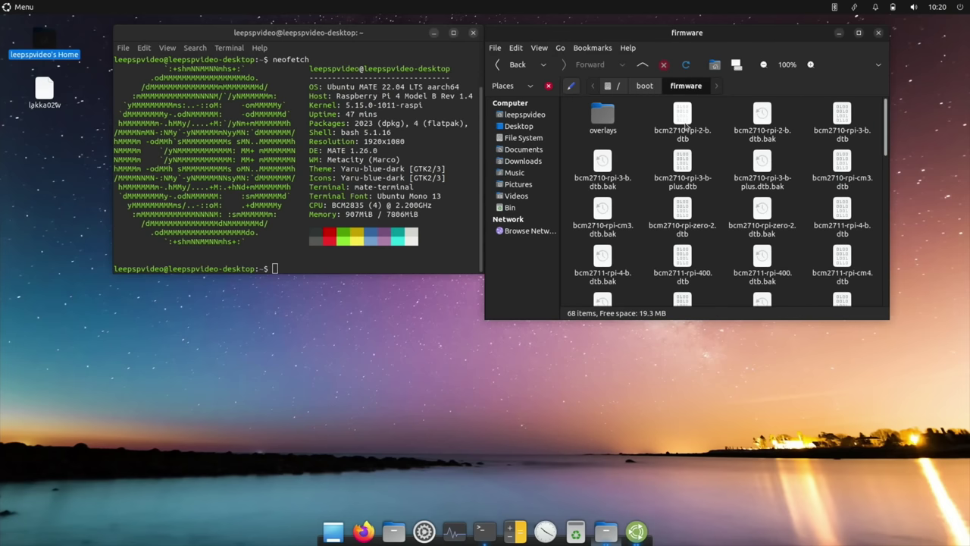
scroll(686, 125, down, 5)
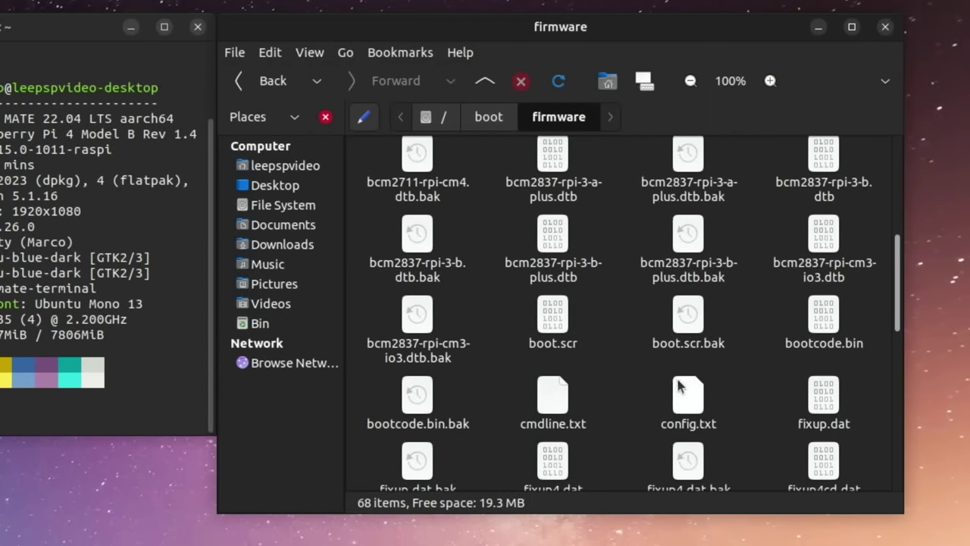
click(761, 252)
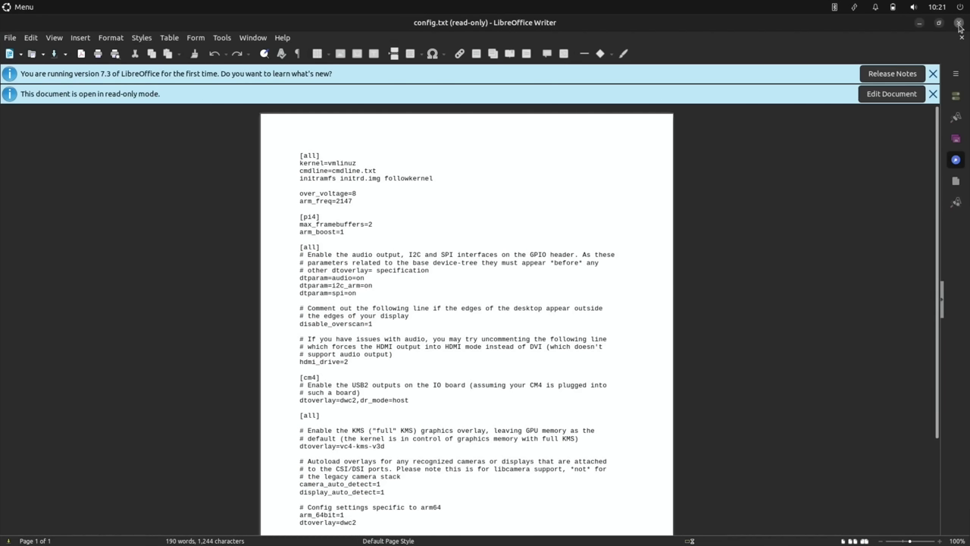
Close the config.txt document, the firmware folder window and the terminal
click(959, 25)
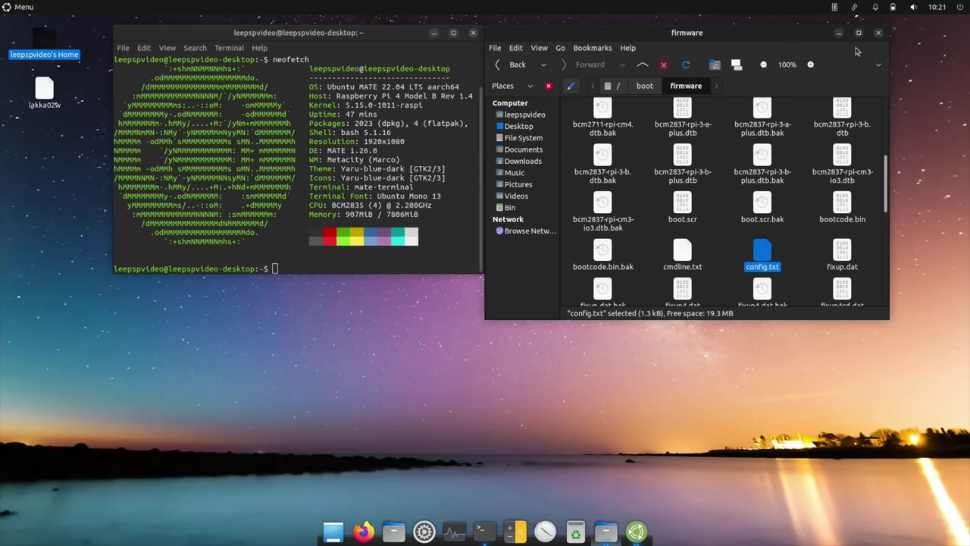
click(878, 34)
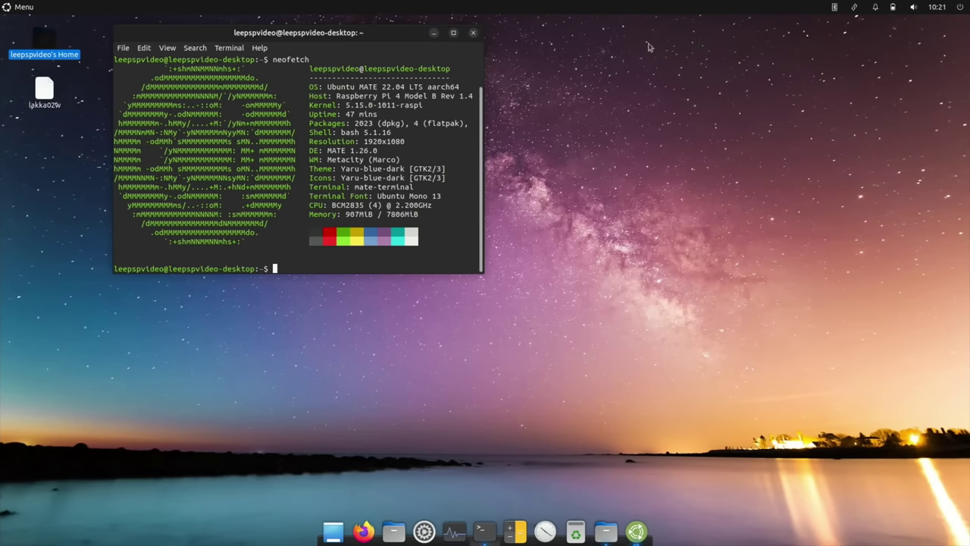
click(474, 33)
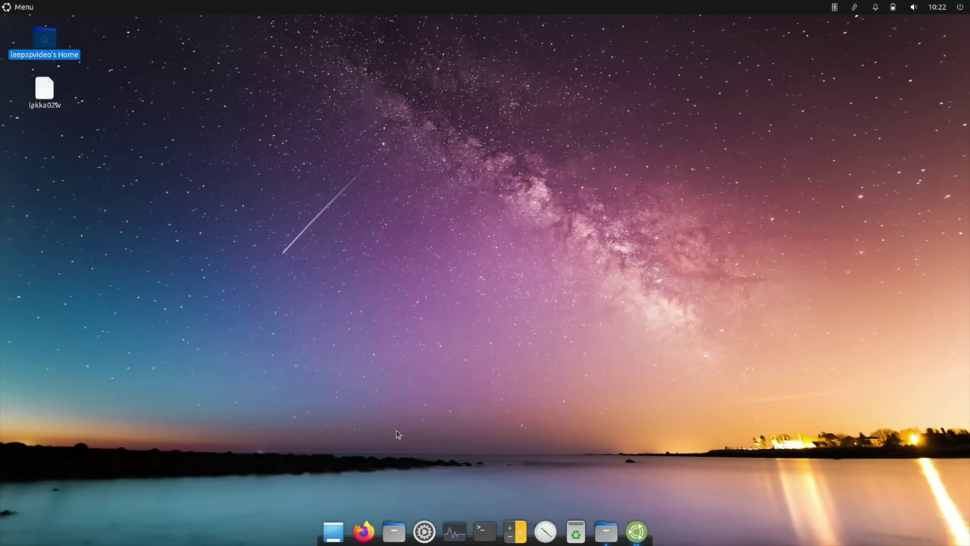
Launch Software Boutique and search its applications for "dolphin"
key(super)
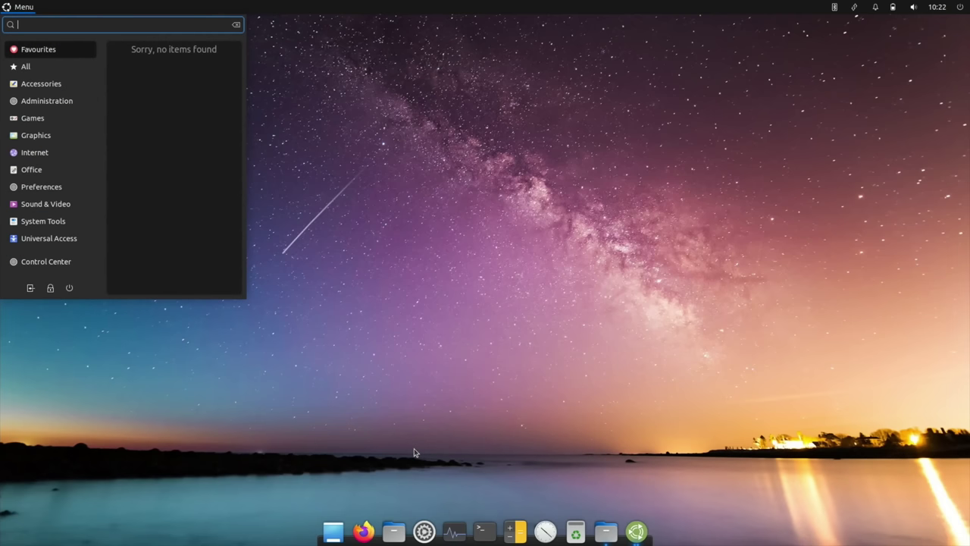
text(sof)
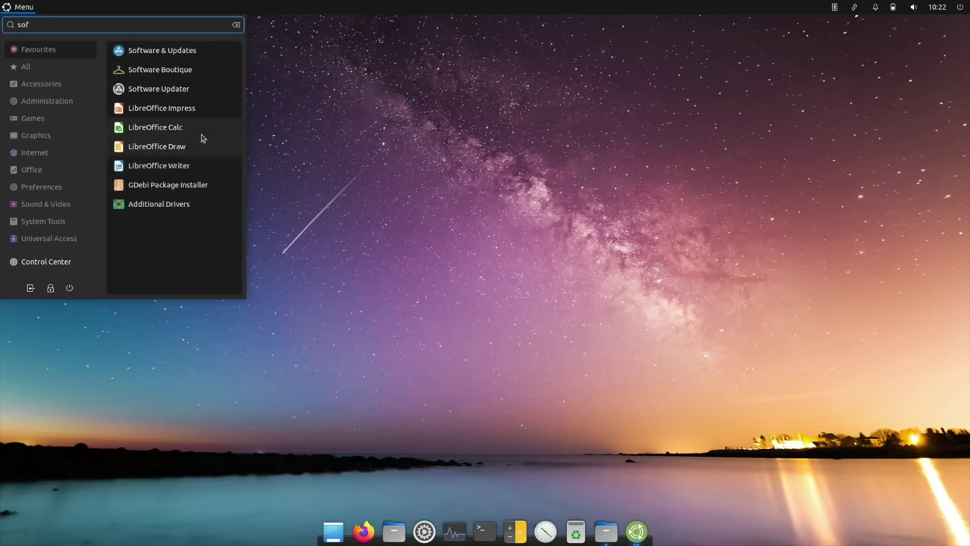
click(173, 69)
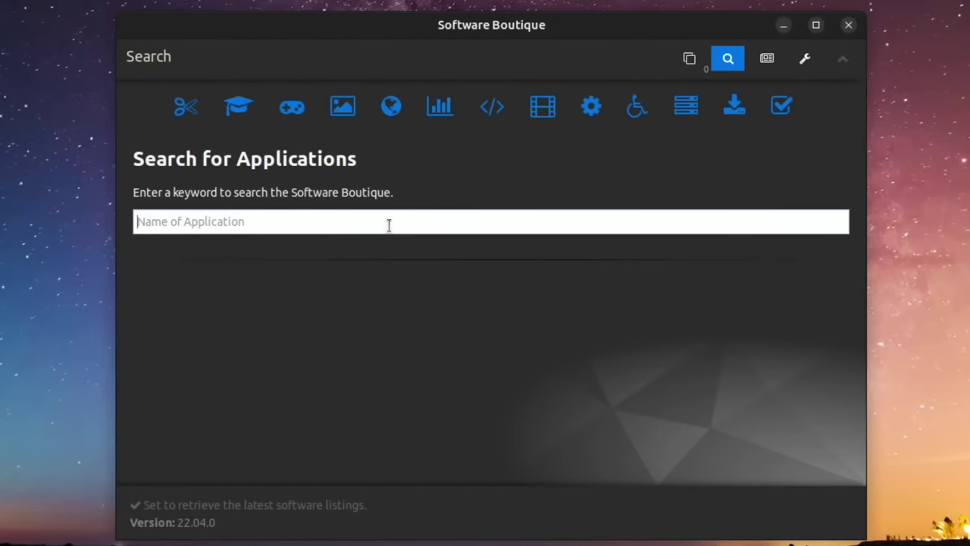
click(419, 254)
text(dolphin)
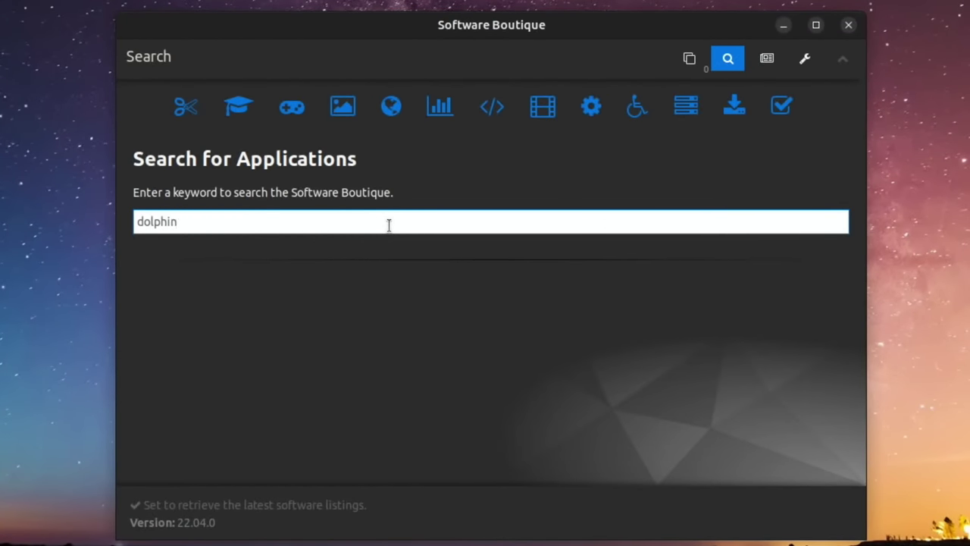
key(Return)
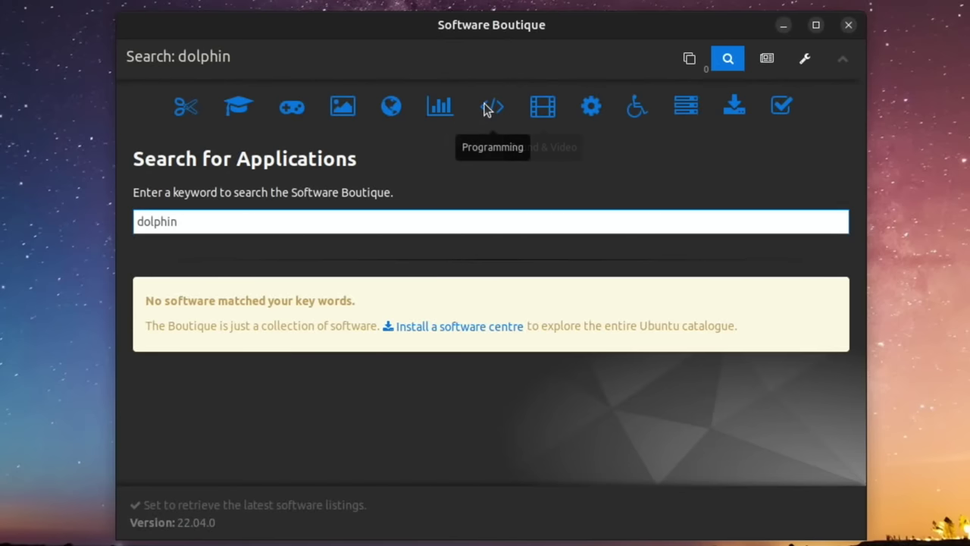
Browse the Accessories, Education, Games and Graphics categories in Software Boutique
click(189, 108)
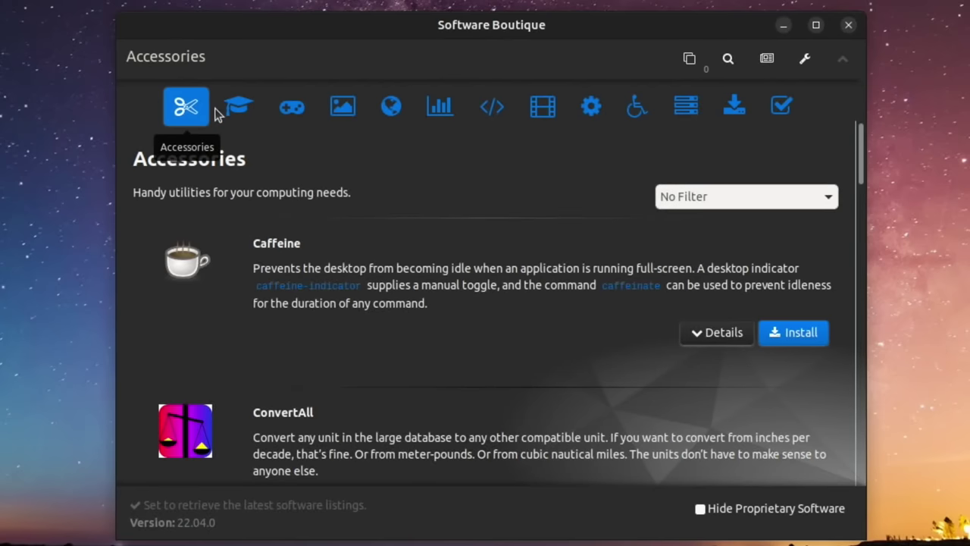
click(249, 115)
click(286, 110)
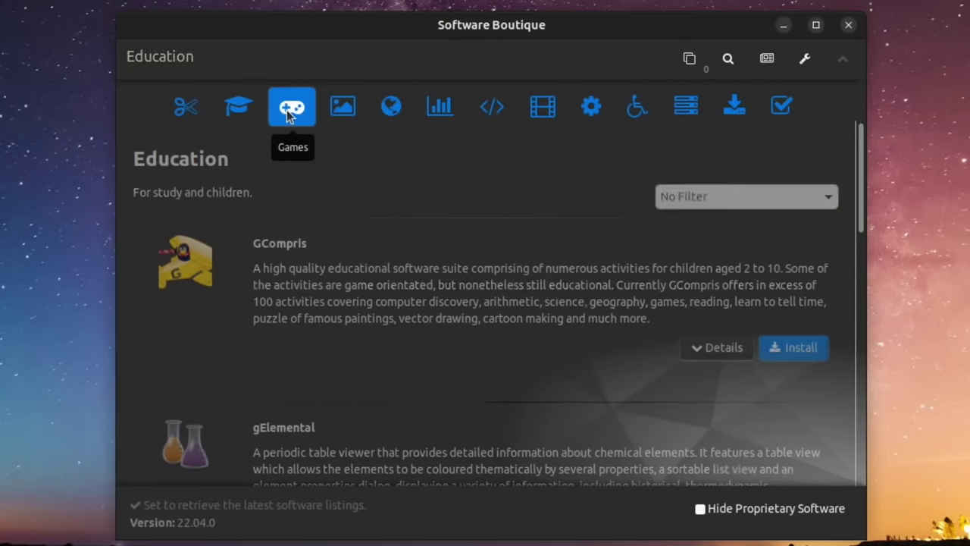
click(344, 108)
Queue Software and Synaptic Package Manager from the More Software category and apply the queued changes to install both
click(734, 107)
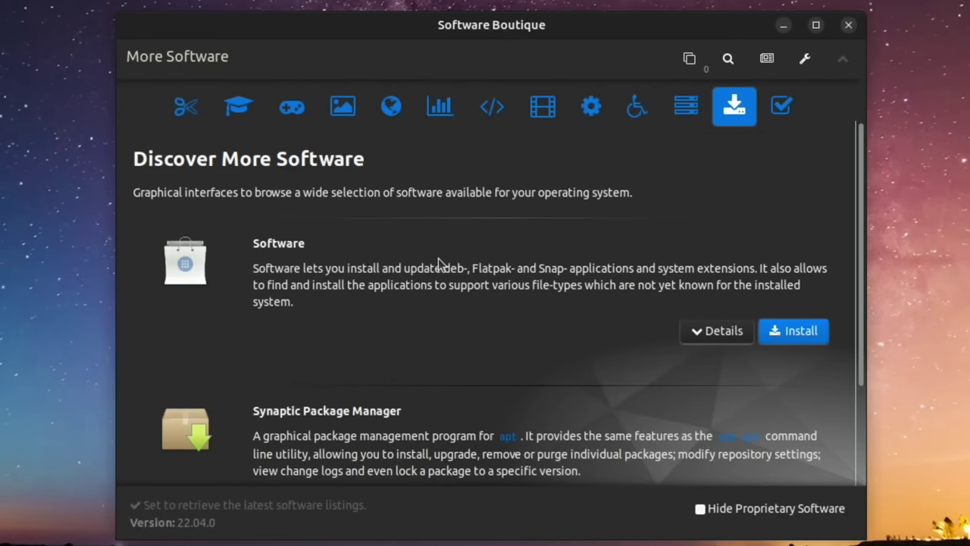
click(798, 334)
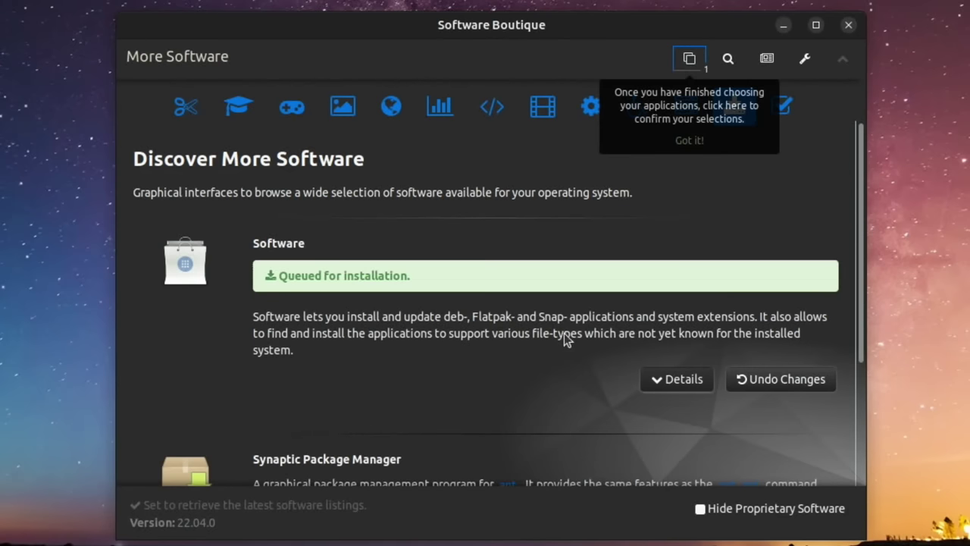
scroll(679, 367, down, 4)
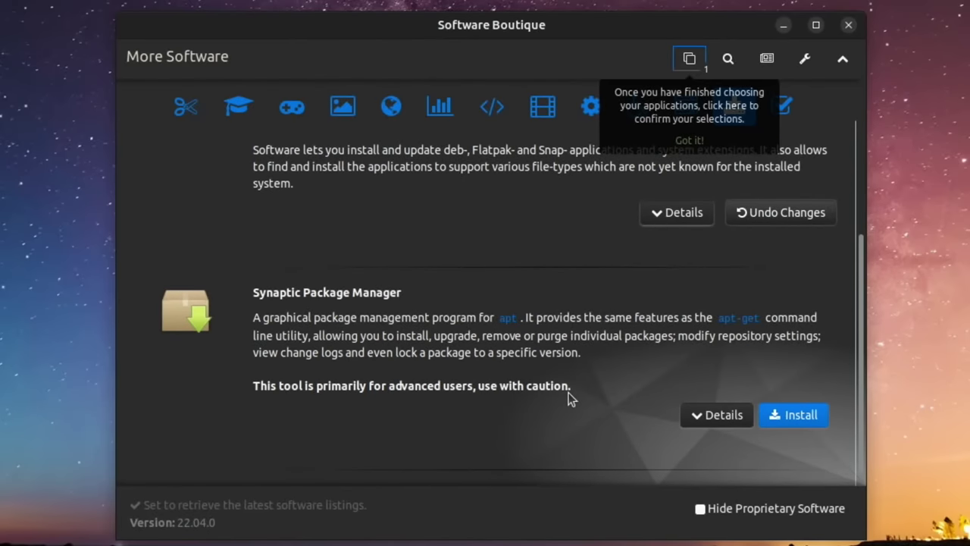
click(773, 417)
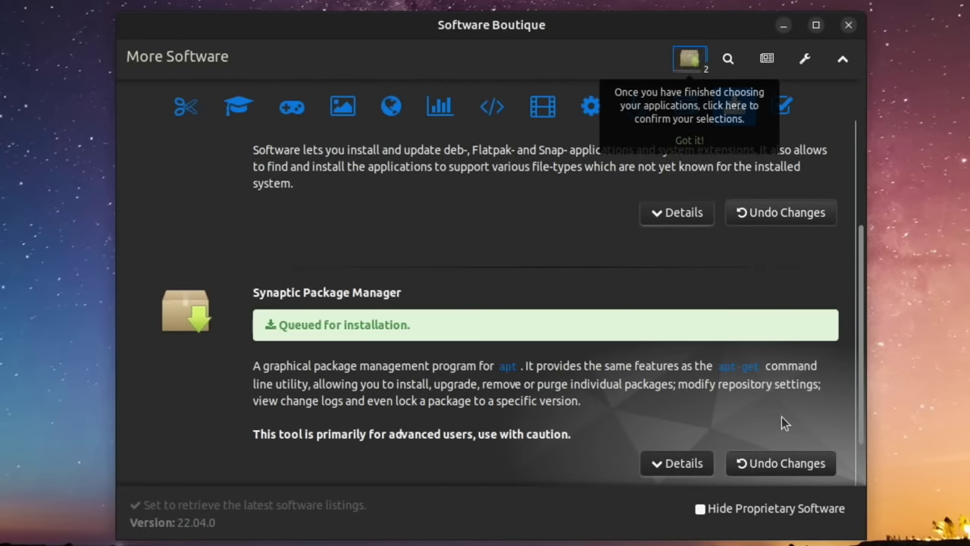
click(690, 60)
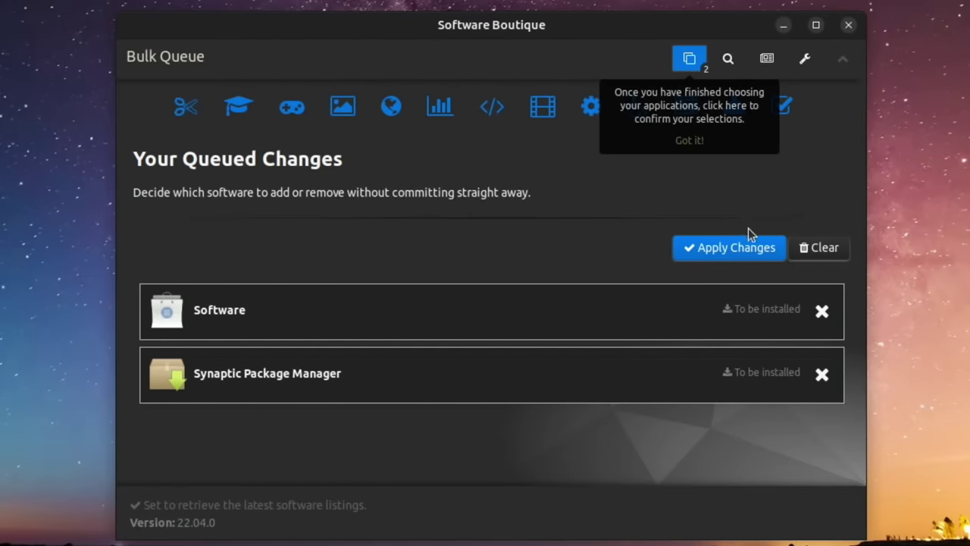
click(743, 247)
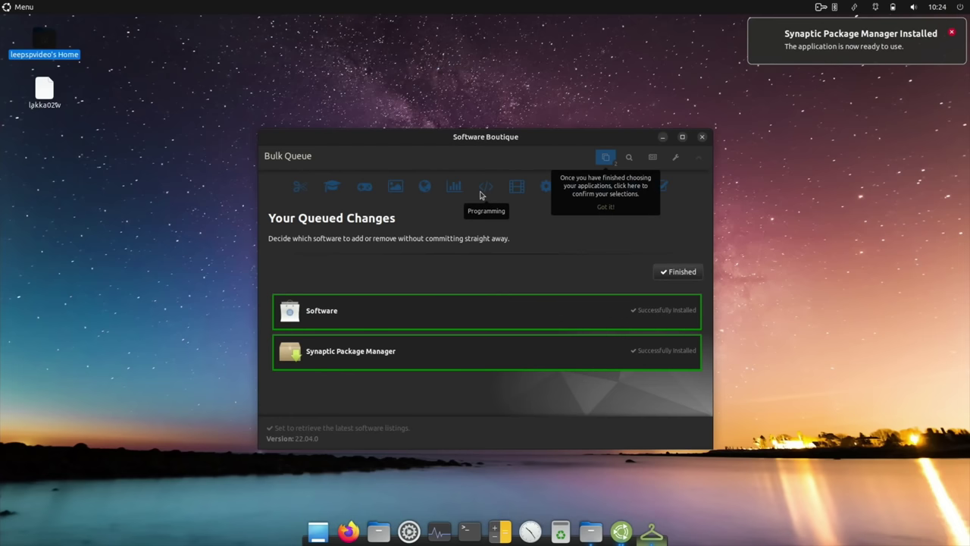
Search the application menu for "soft"
key(super)
text(soft)
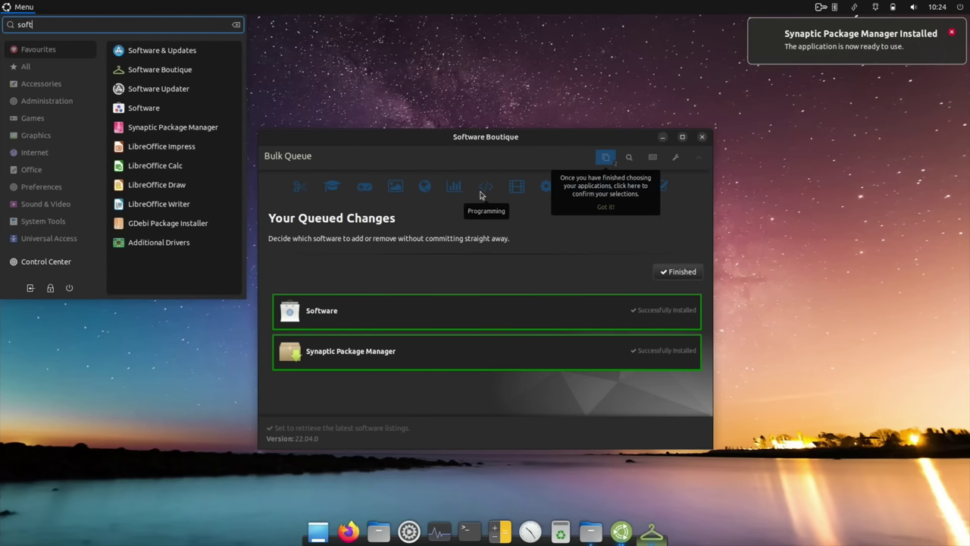